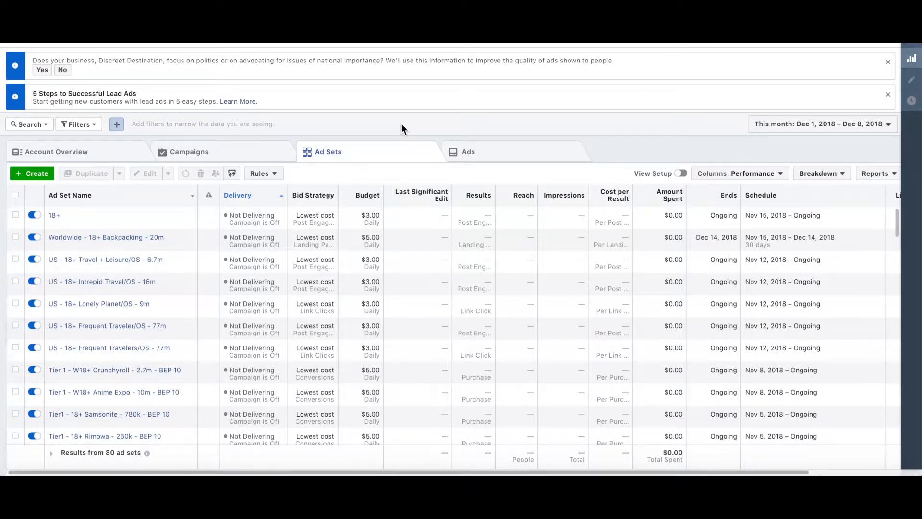
# Start creating a new campaign from the campaign list and choose Conversions as its marketing objective
pyautogui.click(199, 159)
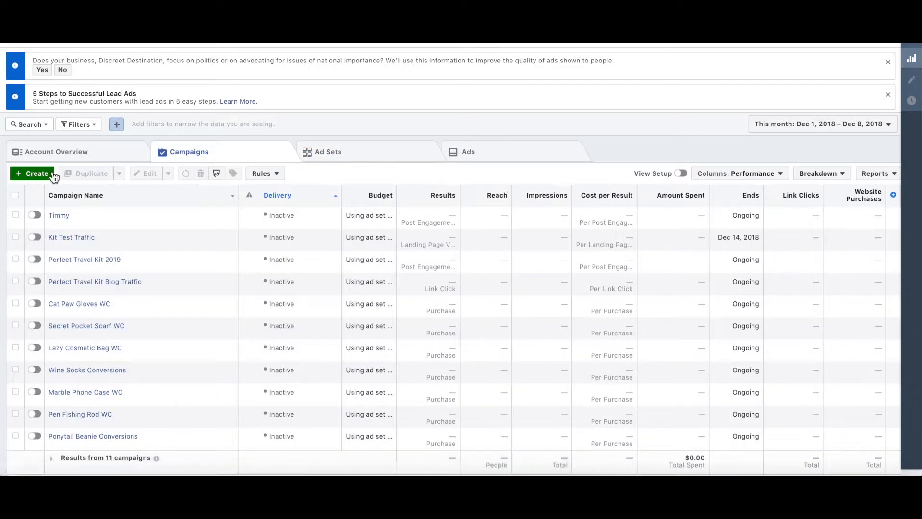
pyautogui.click(52, 175)
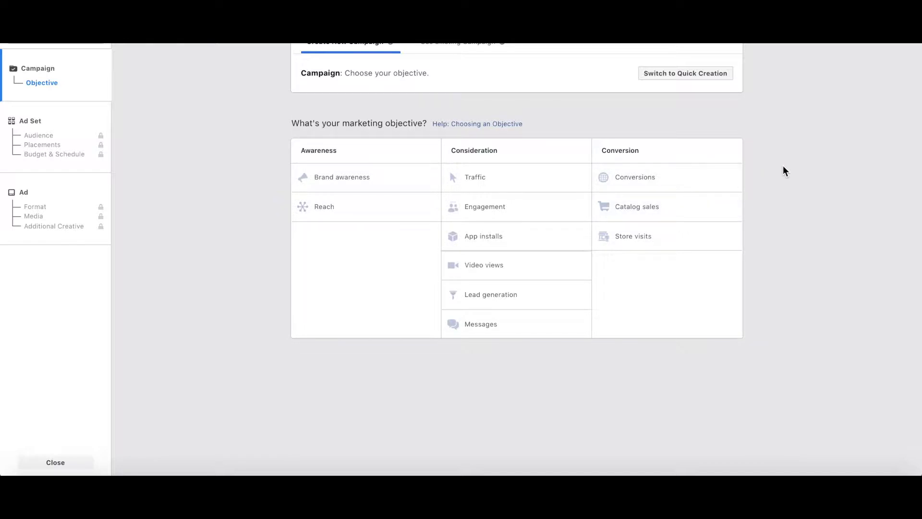
pyautogui.click(693, 181)
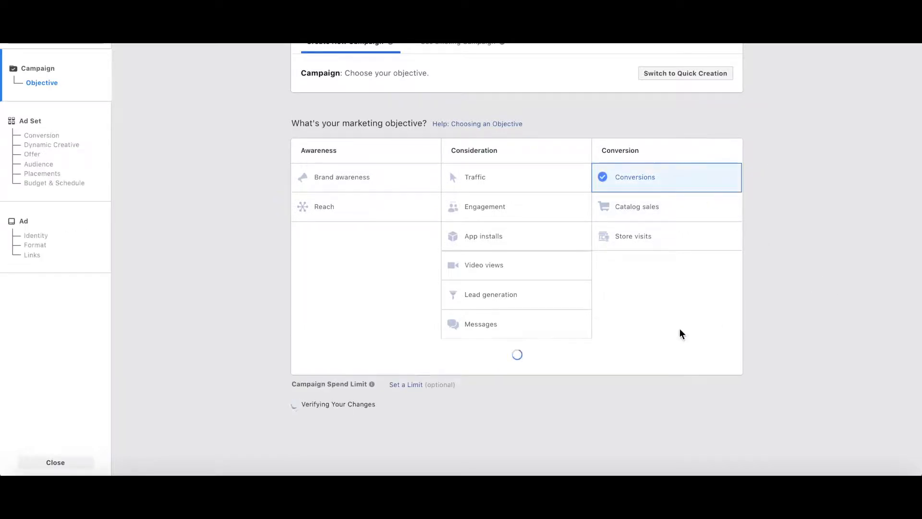
# Name the campaign "Dog Collar WC" and continue to the ad set setup
pyautogui.scroll(-3, 679, 329)
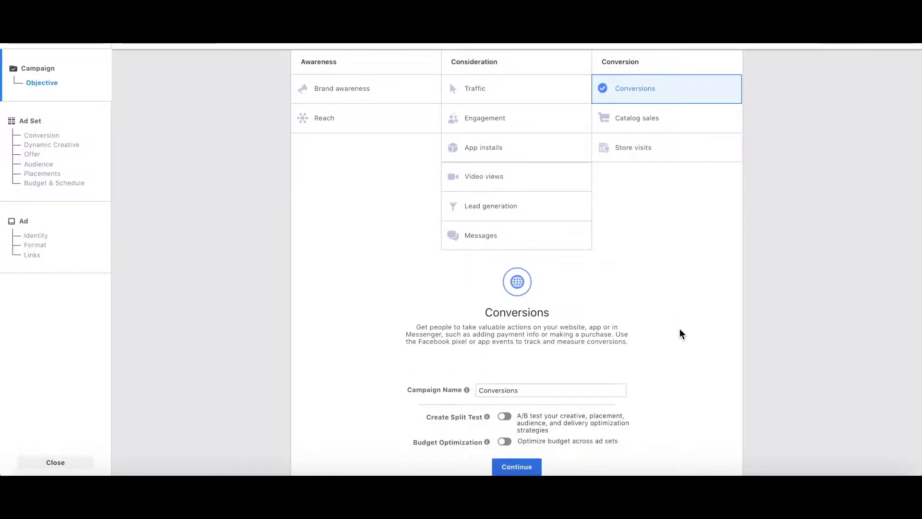
pyautogui.scroll(-1, 679, 329)
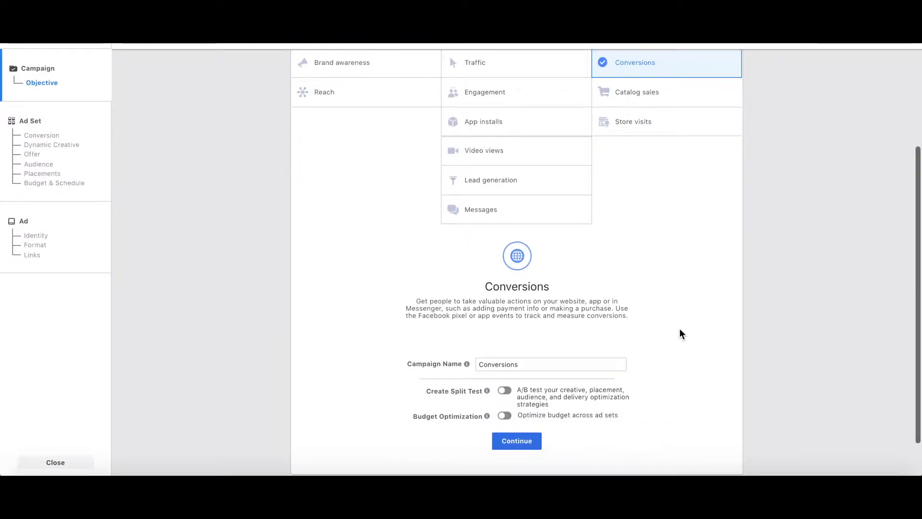
pyautogui.doubleClick(511, 361)
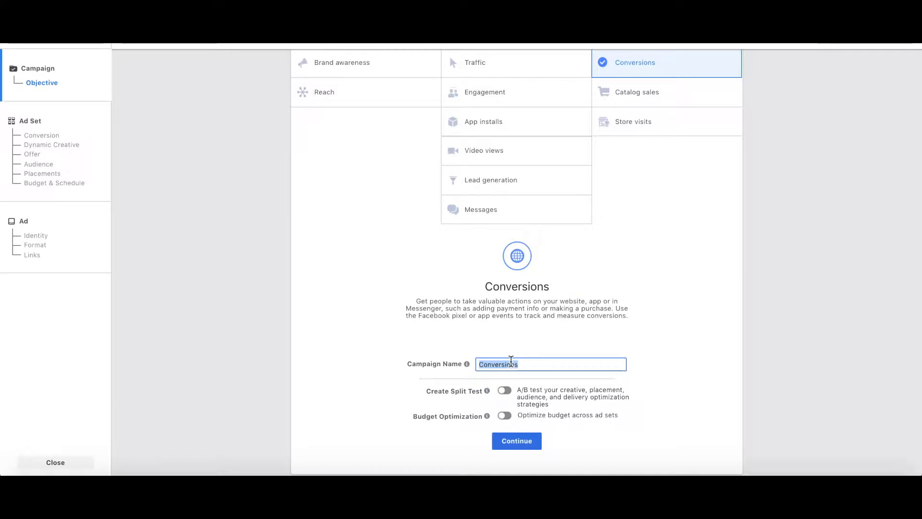
pyautogui.write('Dog Collar WC')
pyautogui.scroll(1, 693, 224)
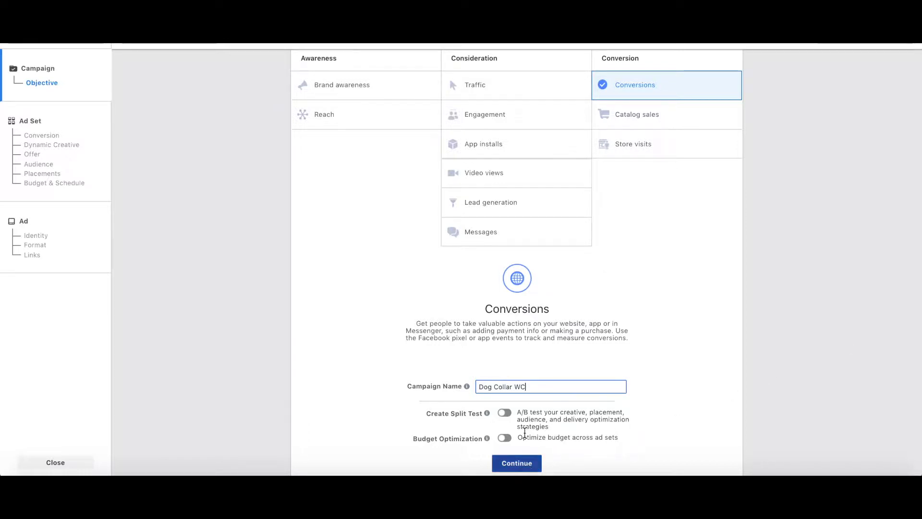
pyautogui.scroll(-1, 556, 435)
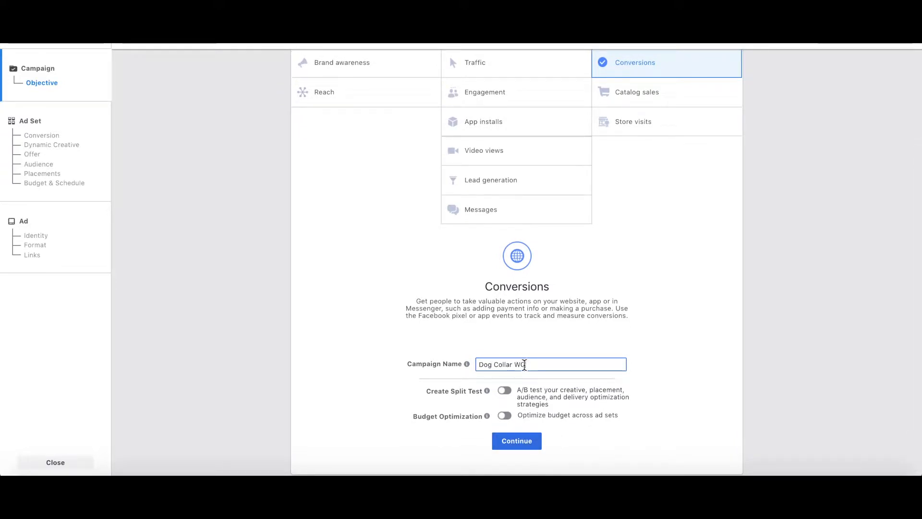
pyautogui.scroll(-1, 509, 384)
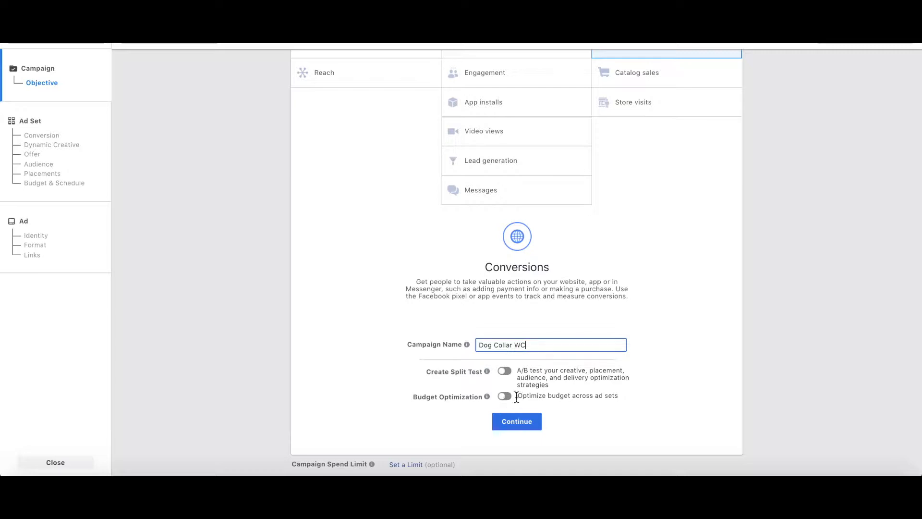
pyautogui.click(529, 427)
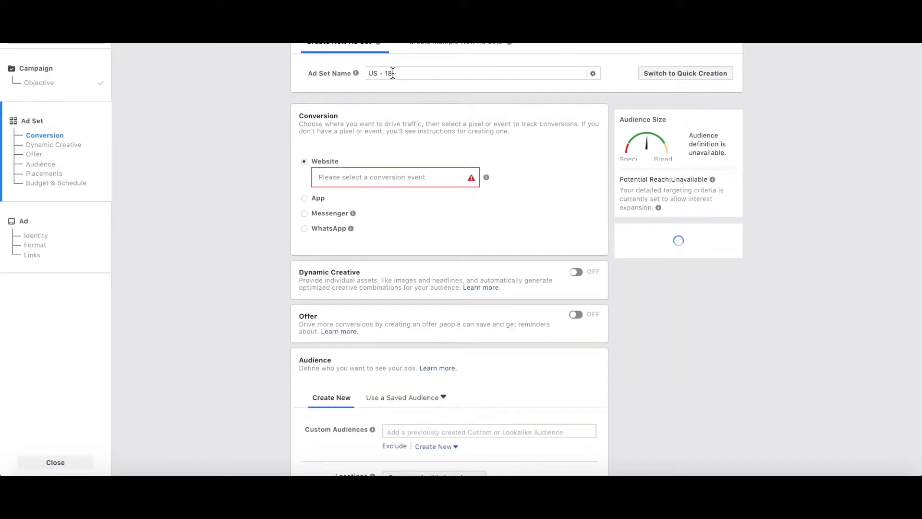
# Rename the ad set as "Tier 1 - 18+" and consult the Tier 1 country list in the Google search results
pyautogui.doubleClick(373, 73)
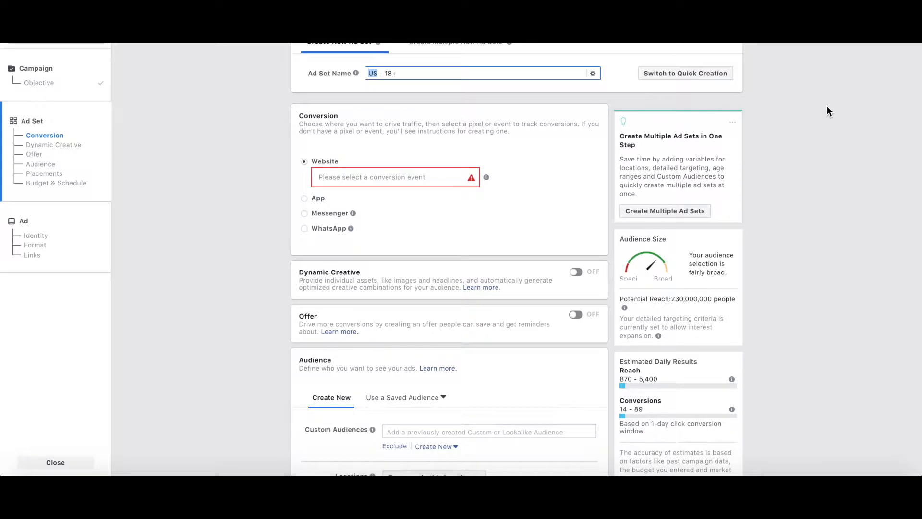
pyautogui.write('Tier 1')
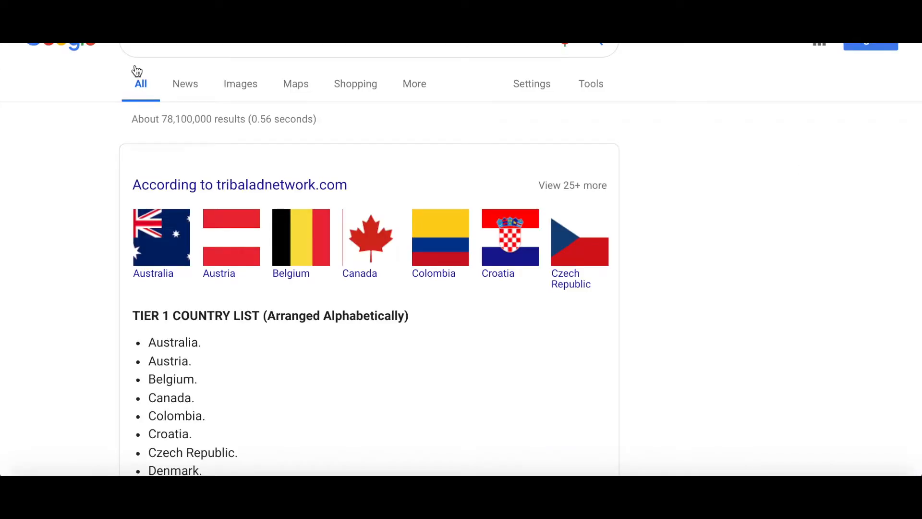
pyautogui.scroll(-2, 475, 134)
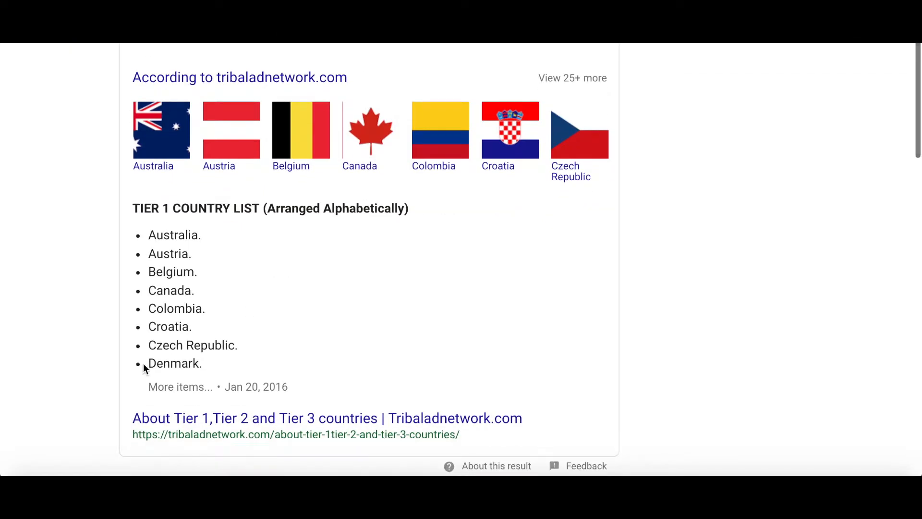
pyautogui.scroll(-2, 257, 312)
pyautogui.click(258, 316)
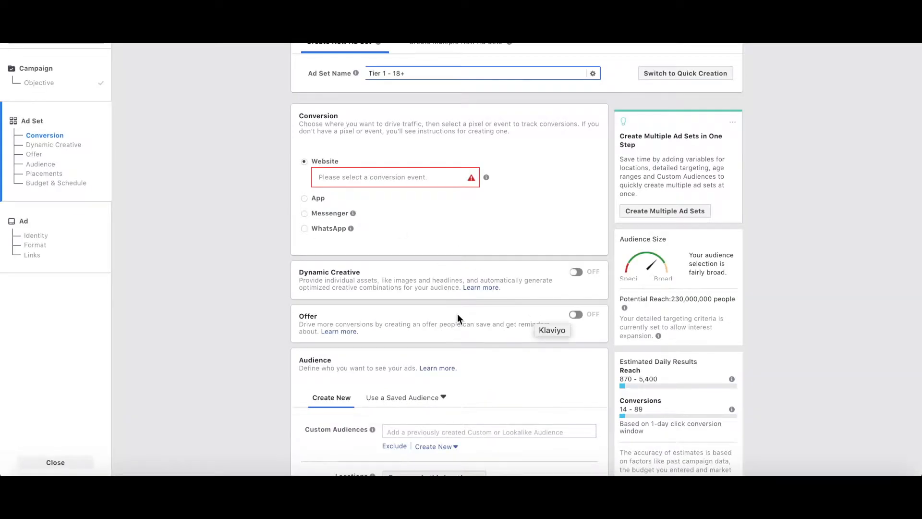
# Select Purchase as the website conversion event for the ad set
pyautogui.scroll(-4, 457, 313)
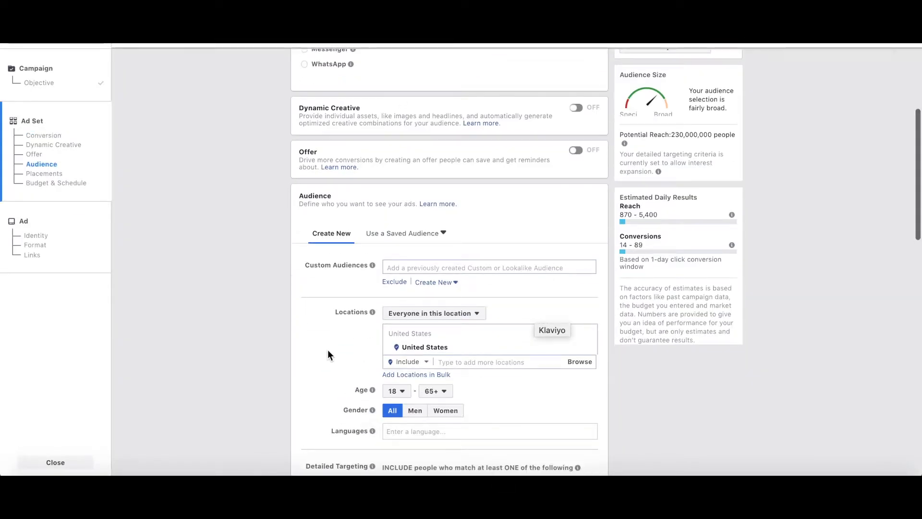
pyautogui.scroll(2, 261, 314)
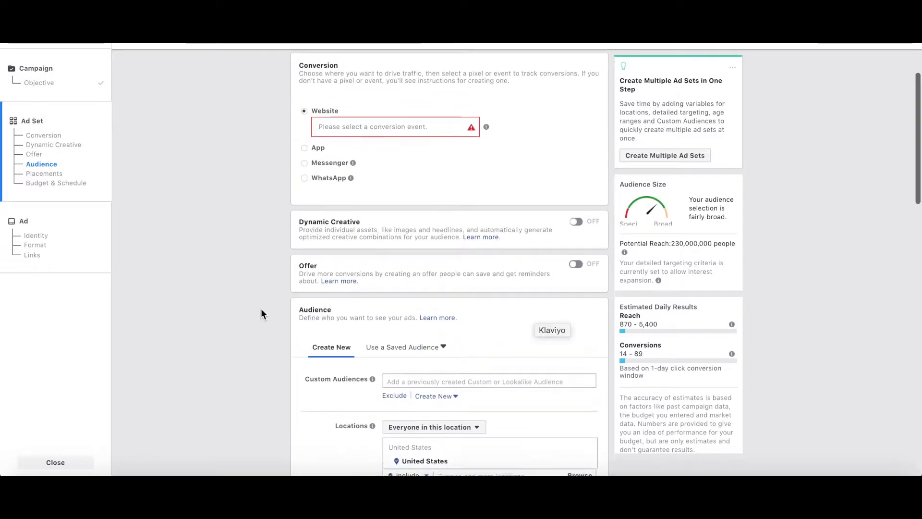
pyautogui.scroll(1, 261, 314)
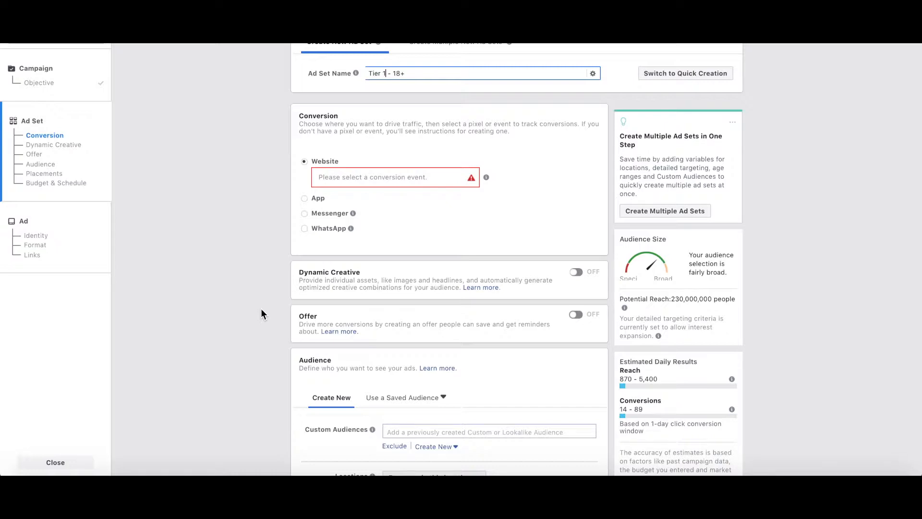
pyautogui.click(371, 177)
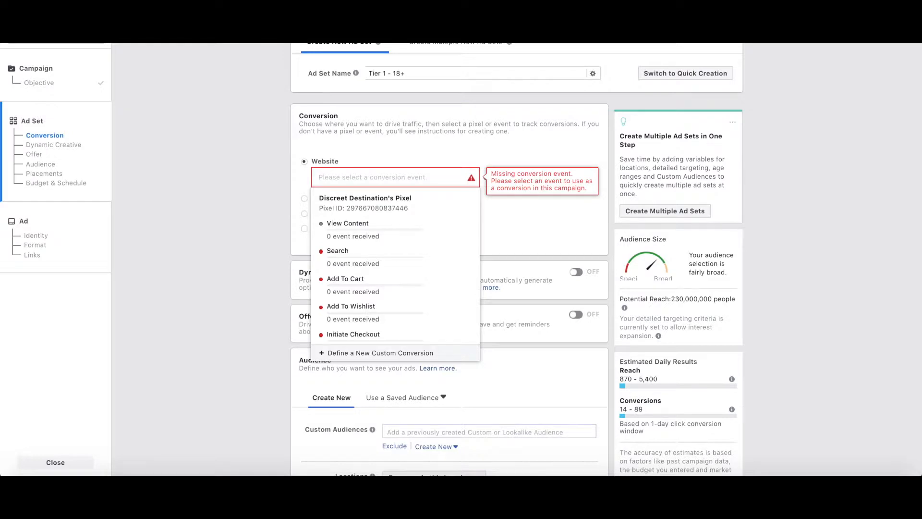
pyautogui.write('purchase')
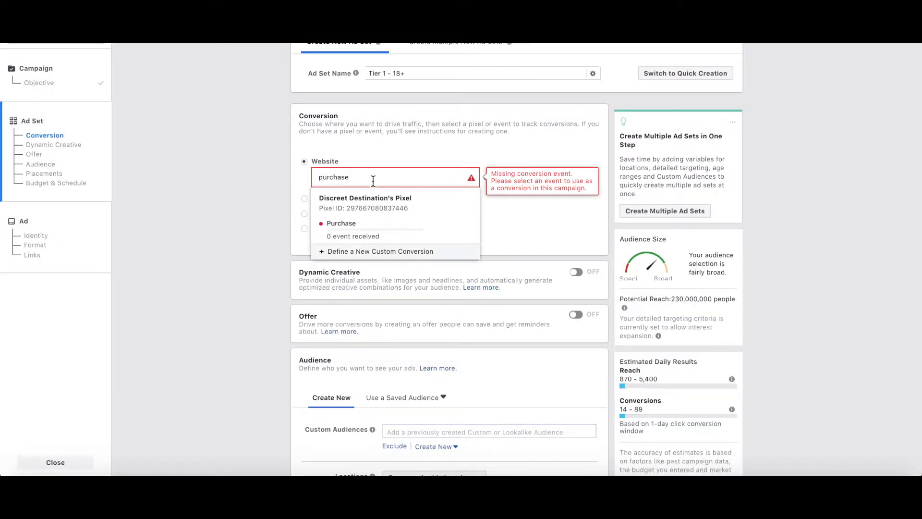
pyautogui.click(382, 223)
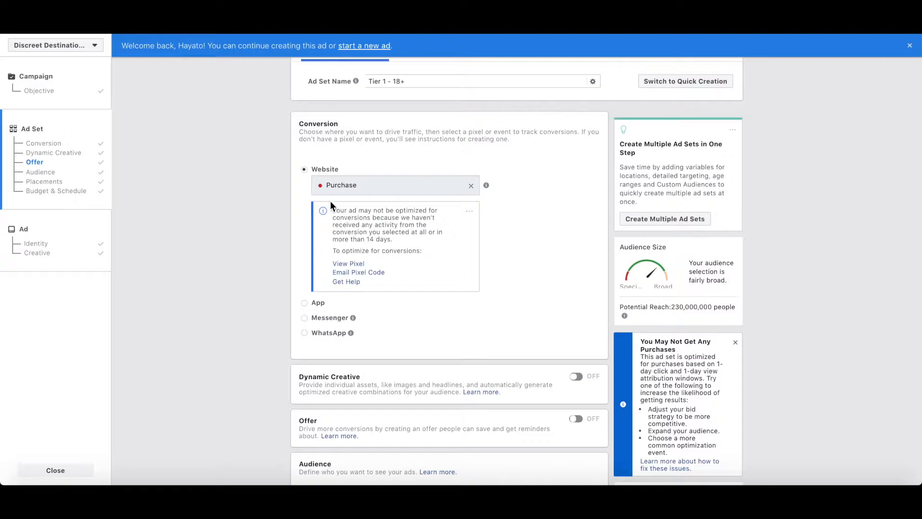
# Switch the audience's location targeting to everyone in this location and back to people who live in this location
pyautogui.scroll(-7, 350, 191)
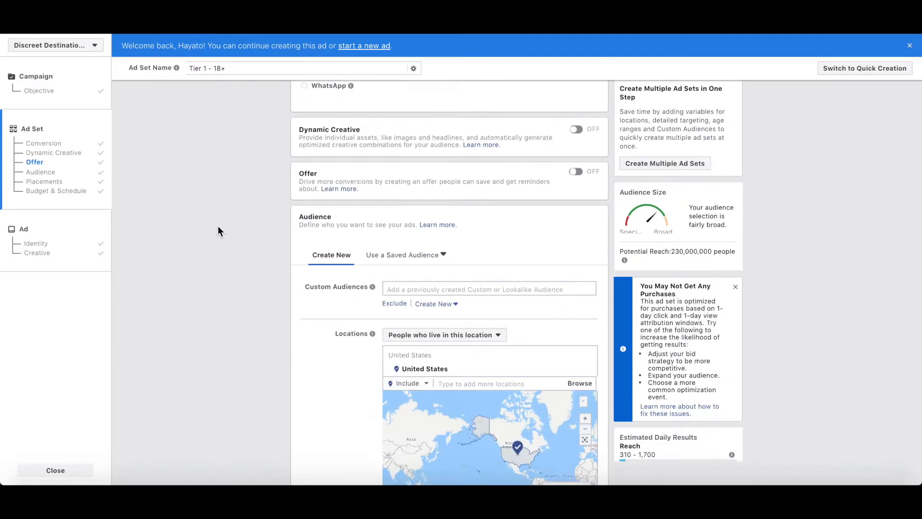
pyautogui.scroll(-2, 218, 226)
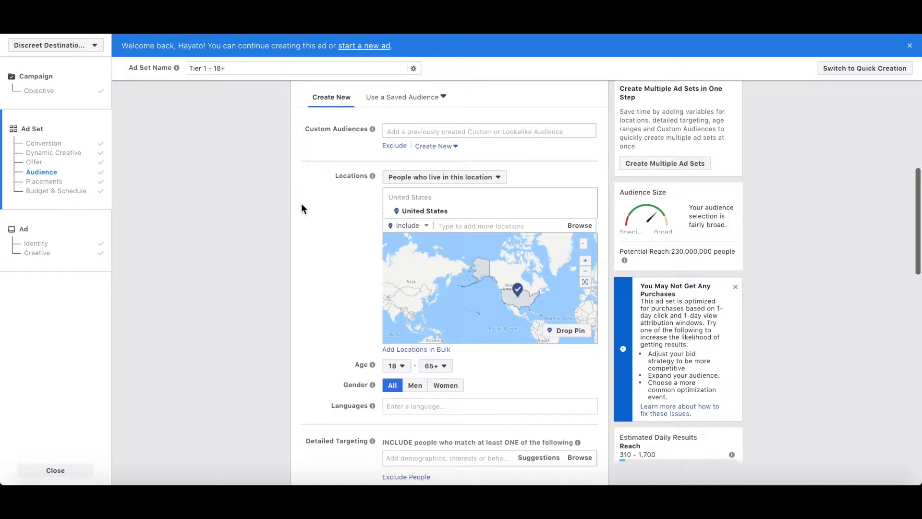
pyautogui.click(401, 179)
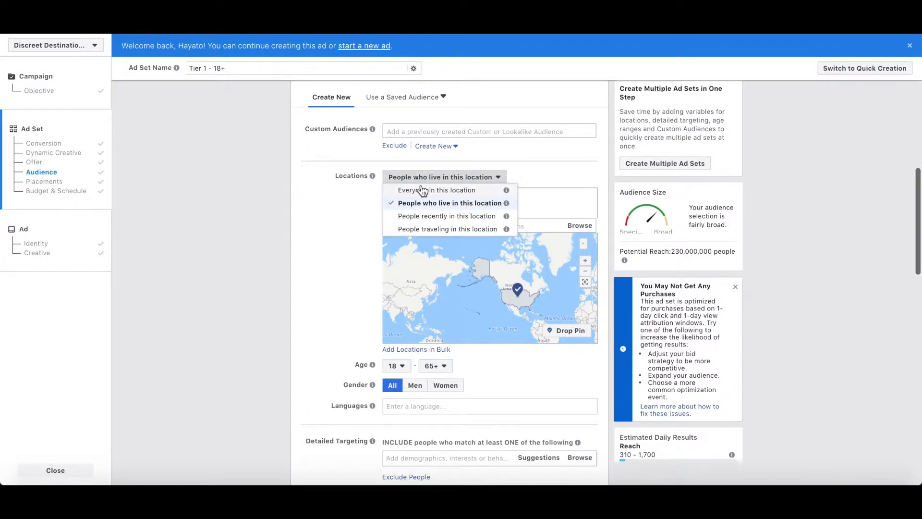
pyautogui.click(422, 189)
pyautogui.click(416, 177)
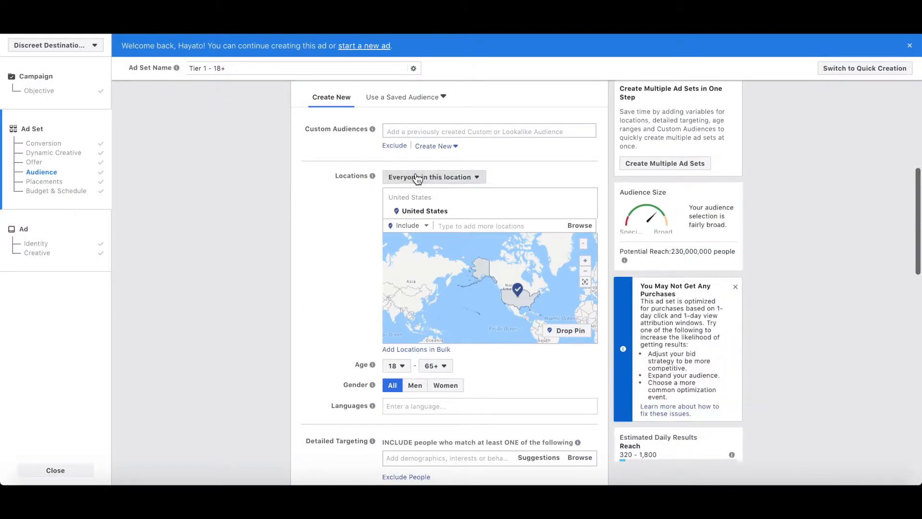
pyautogui.click(430, 204)
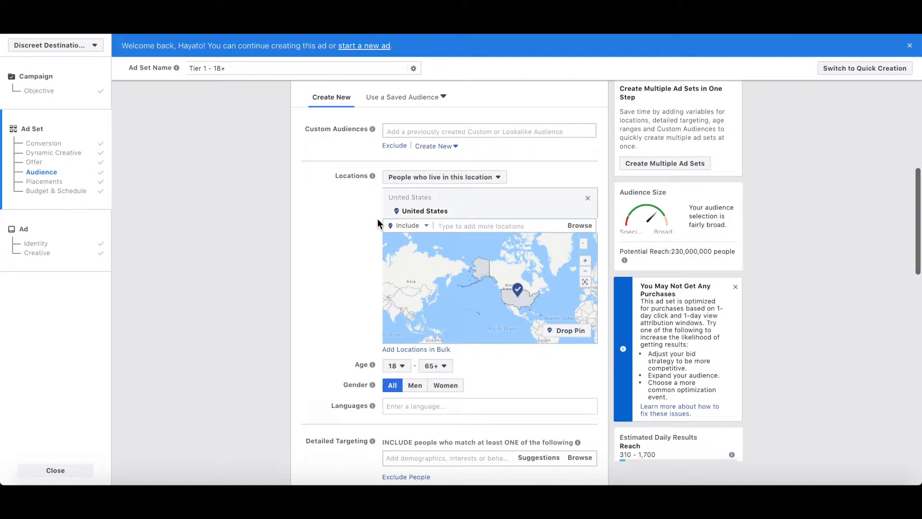
# Add all countries of the saved location list "Tier 1" to the audience's included locations
pyautogui.click(460, 222)
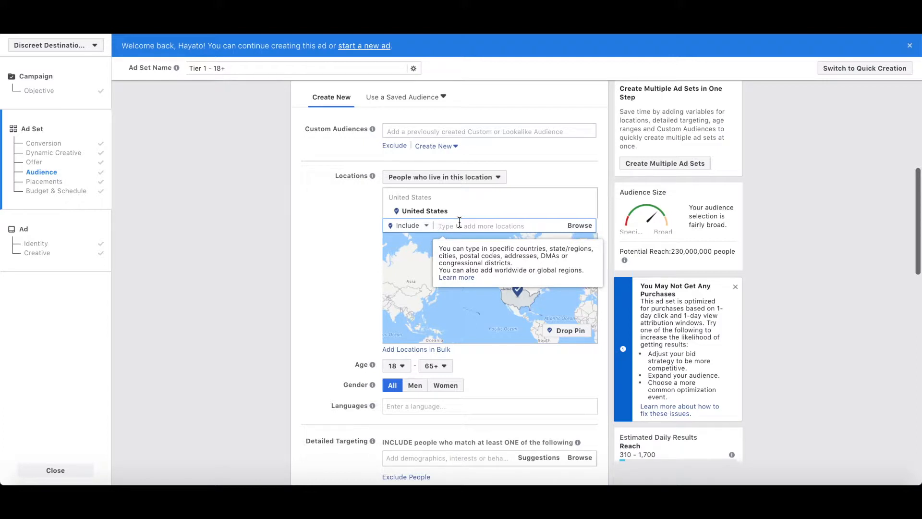
pyautogui.click(317, 223)
pyautogui.click(581, 225)
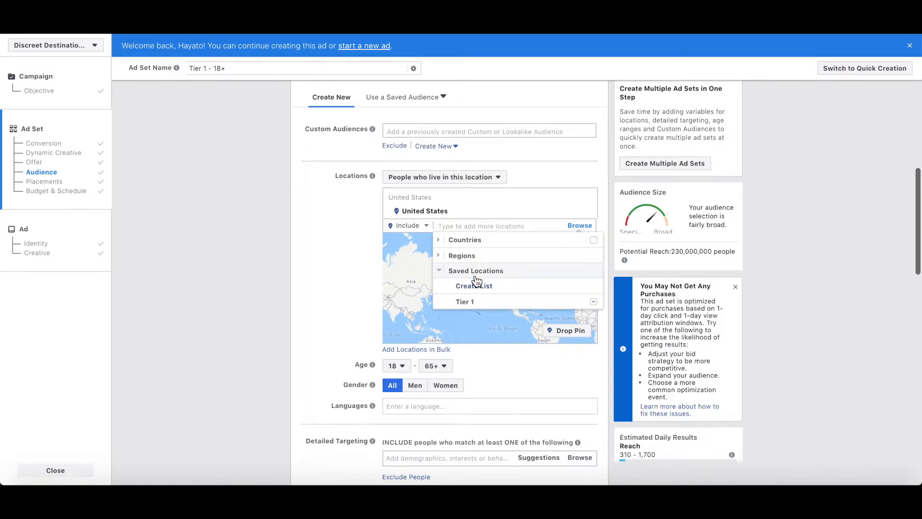
pyautogui.moveTo(473, 301)
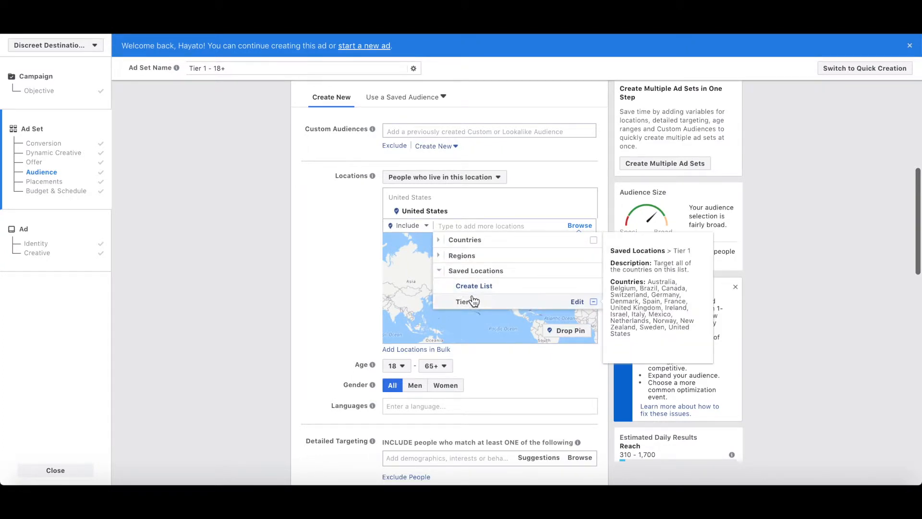
pyautogui.click(499, 307)
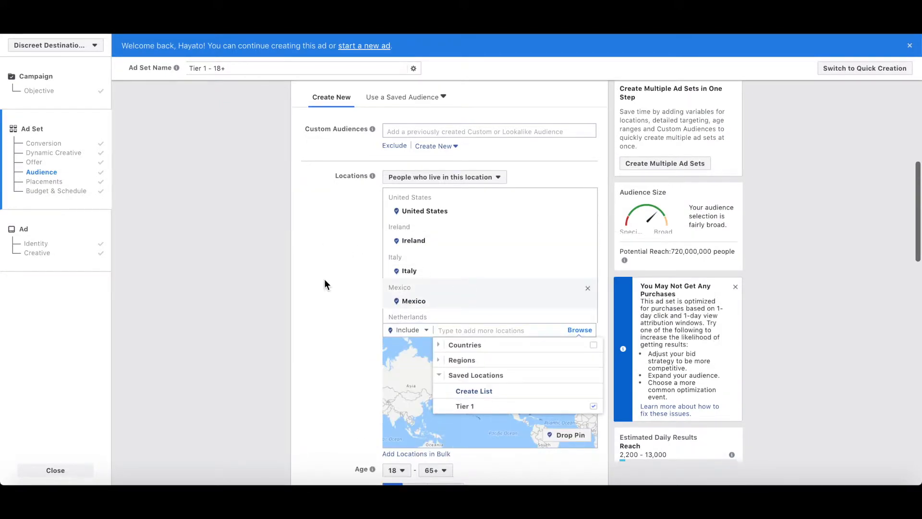
pyautogui.scroll(-3, 324, 284)
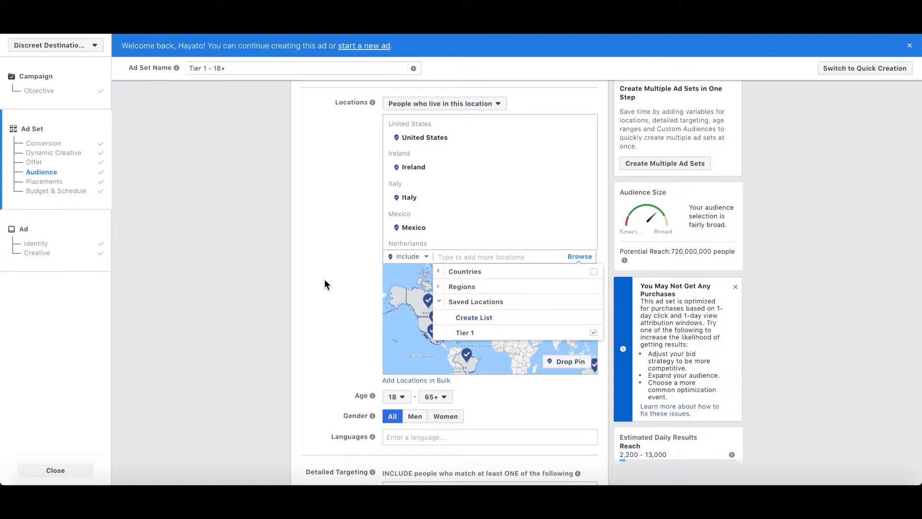
pyautogui.scroll(-5, 324, 285)
pyautogui.click(336, 244)
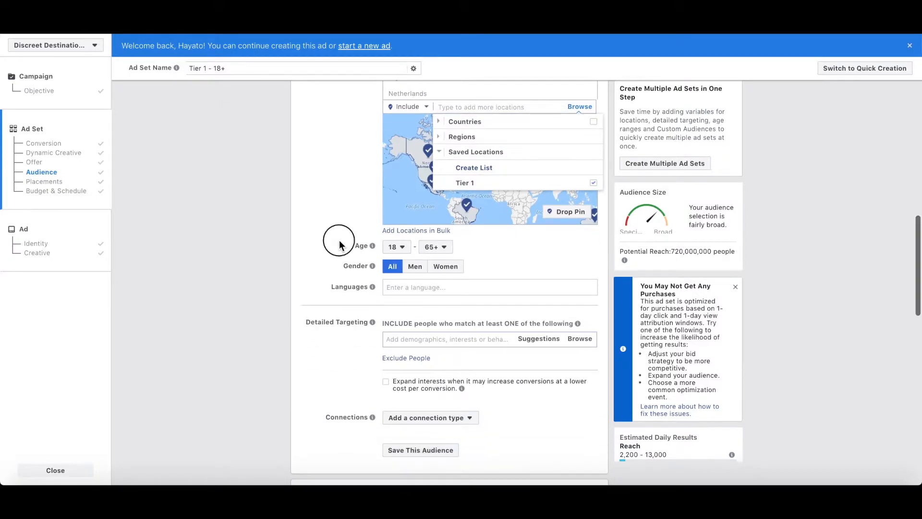
# Set the audience's language to English (All)
pyautogui.scroll(-1, 339, 245)
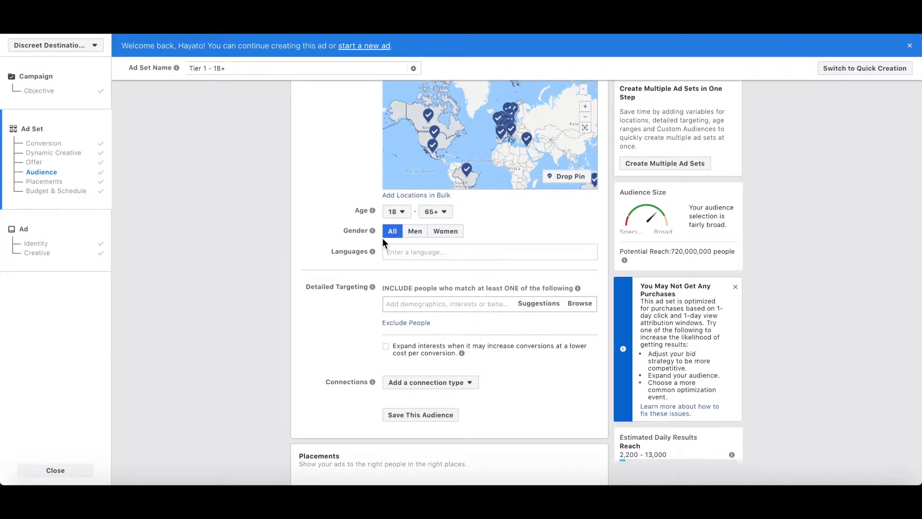
pyautogui.click(405, 250)
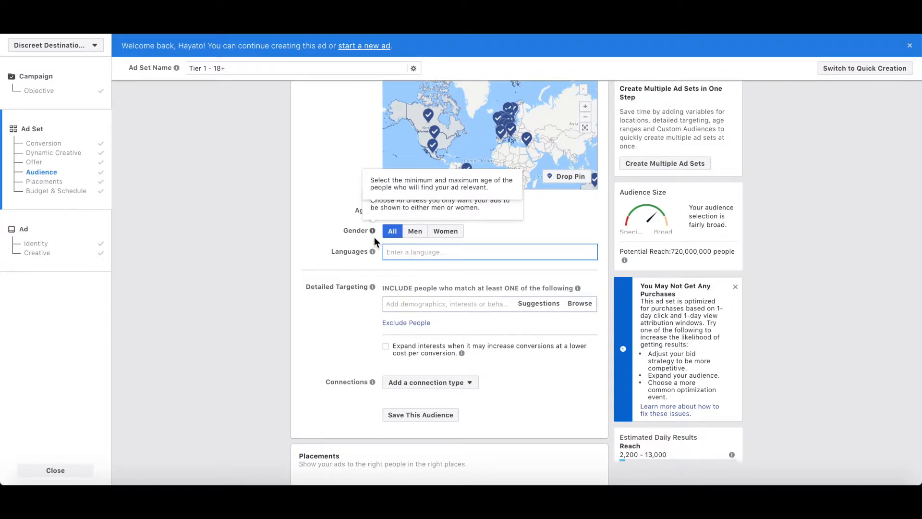
pyautogui.write('eng')
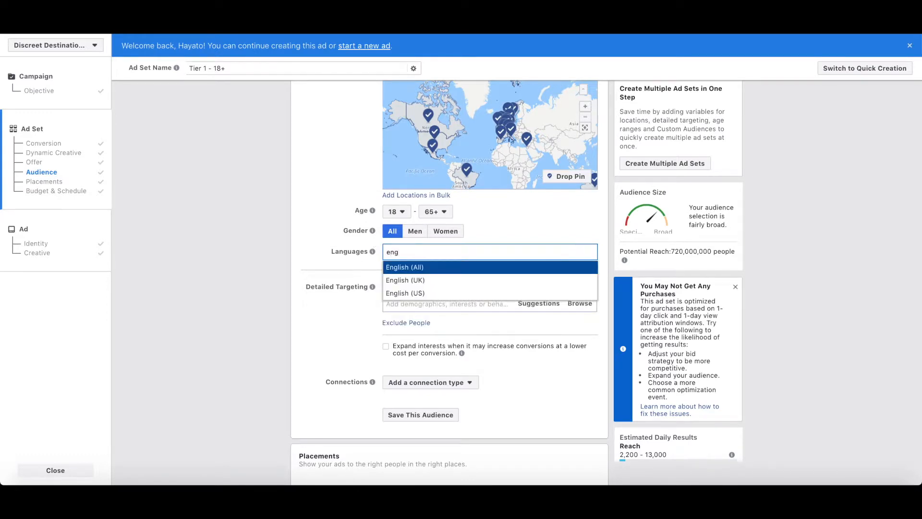
pyautogui.press('Return')
pyautogui.click(299, 274)
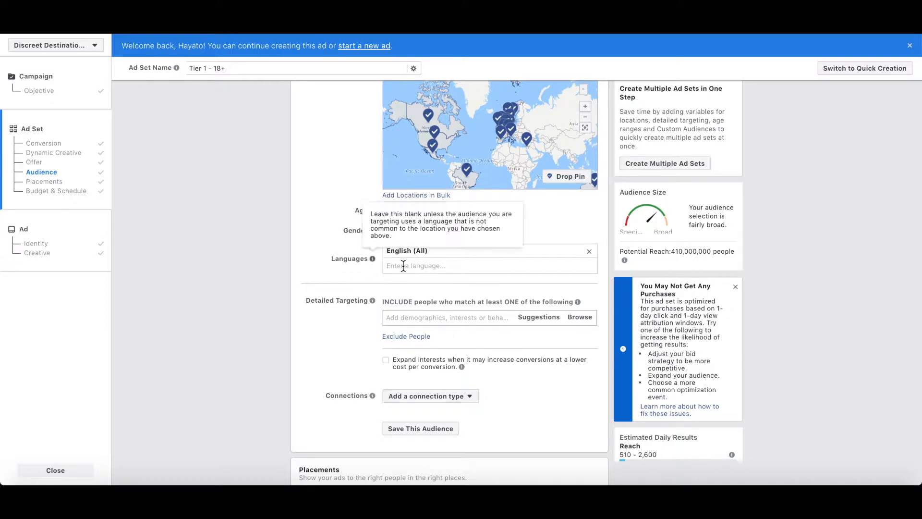
# Add the interest Petco to the audience's detailed targeting
pyautogui.scroll(-2, 403, 268)
pyautogui.scroll(-1, 403, 268)
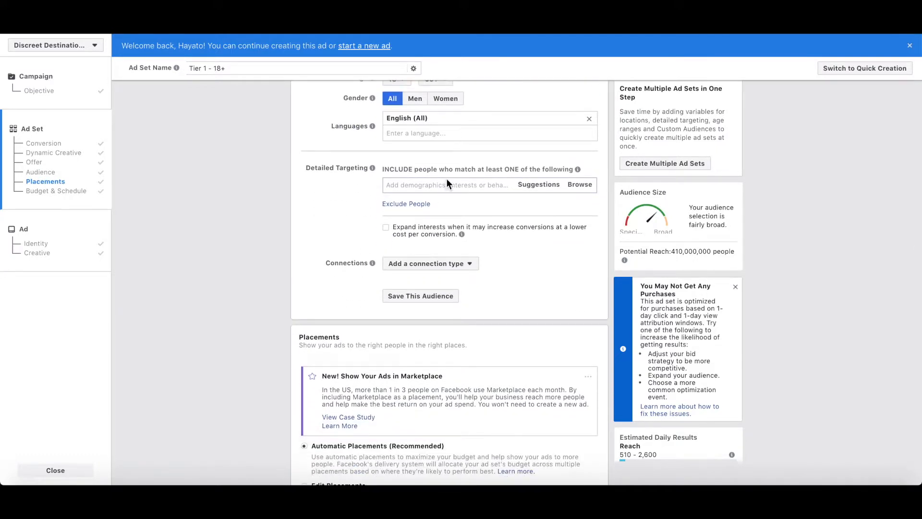
pyautogui.click(413, 185)
pyautogui.scroll(1, 339, 183)
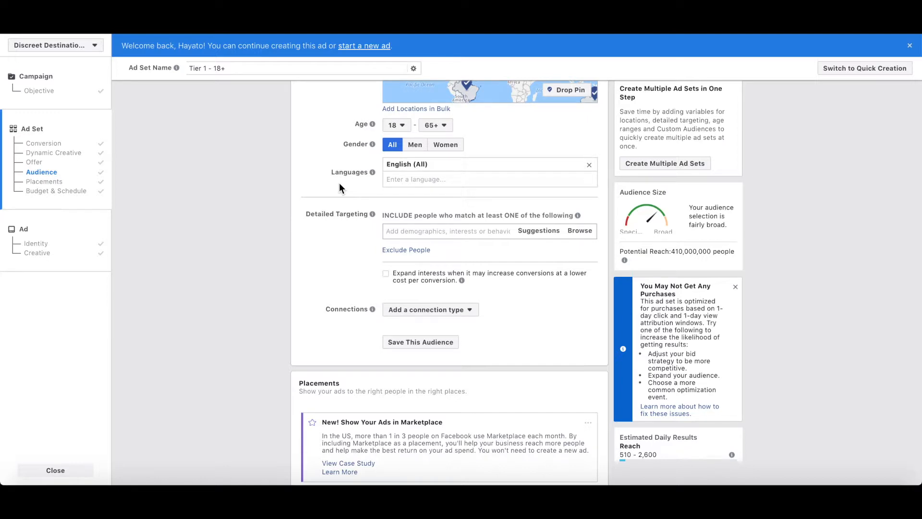
pyautogui.write('petco')
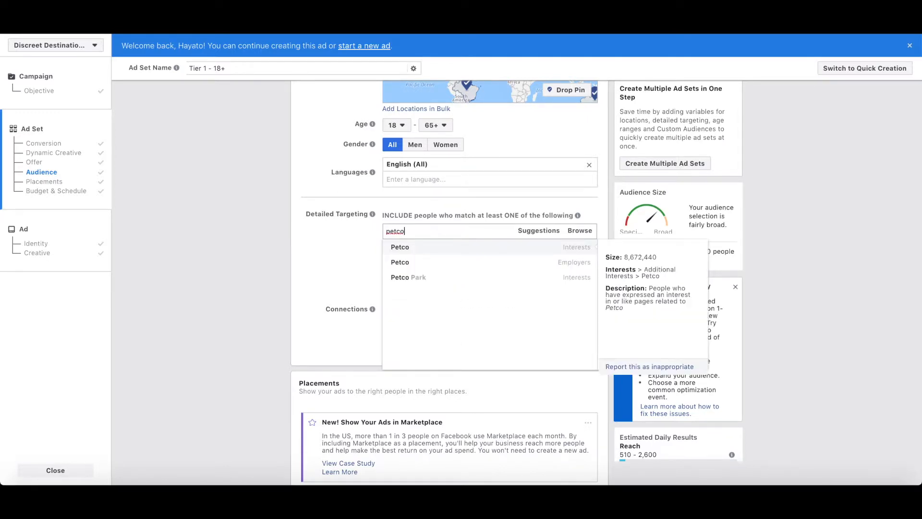
pyautogui.press('Return')
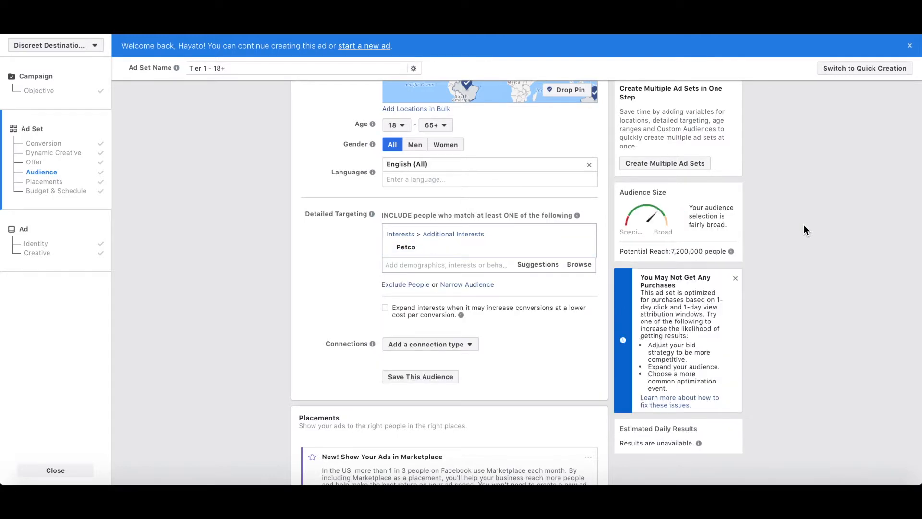
# Check the audience's potential reach, turning interest expansion on for comparison and then off again
pyautogui.scroll(-1, 805, 226)
pyautogui.moveTo(673, 251); pyautogui.dragTo(695, 253)
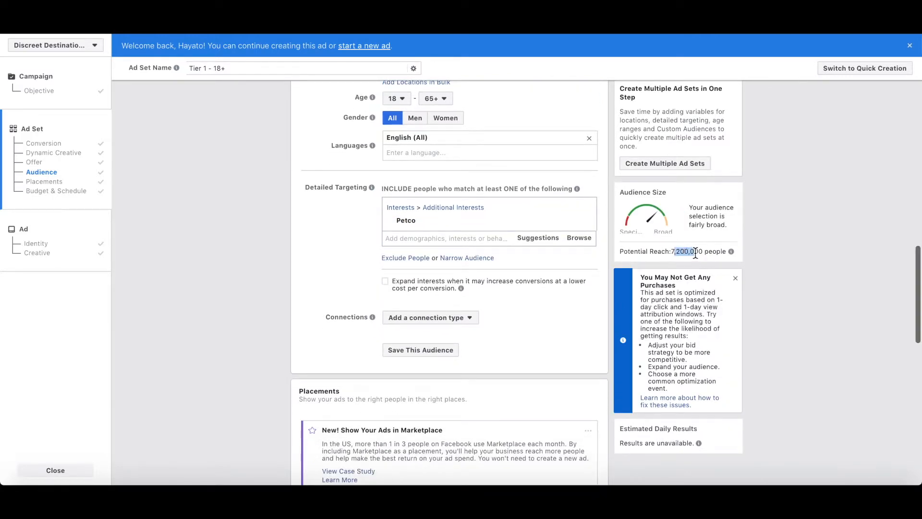
pyautogui.click(695, 253)
pyautogui.click(385, 285)
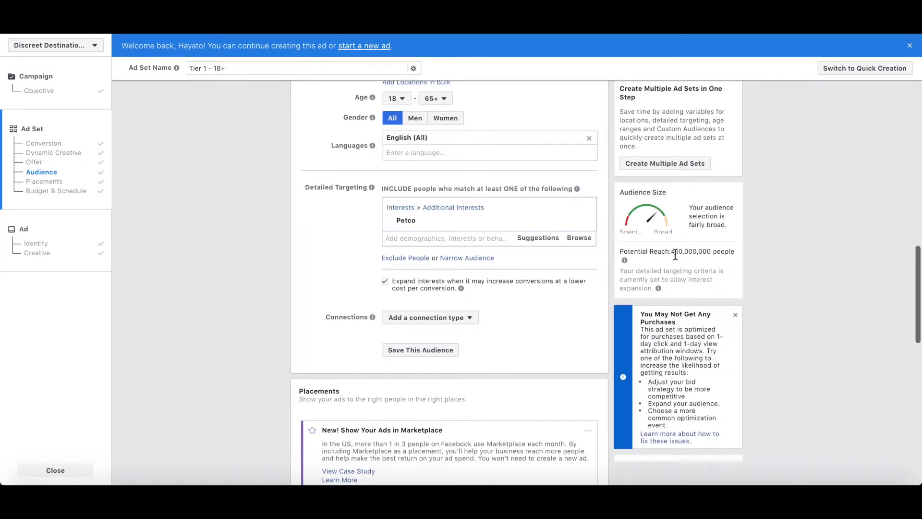
pyautogui.click(385, 283)
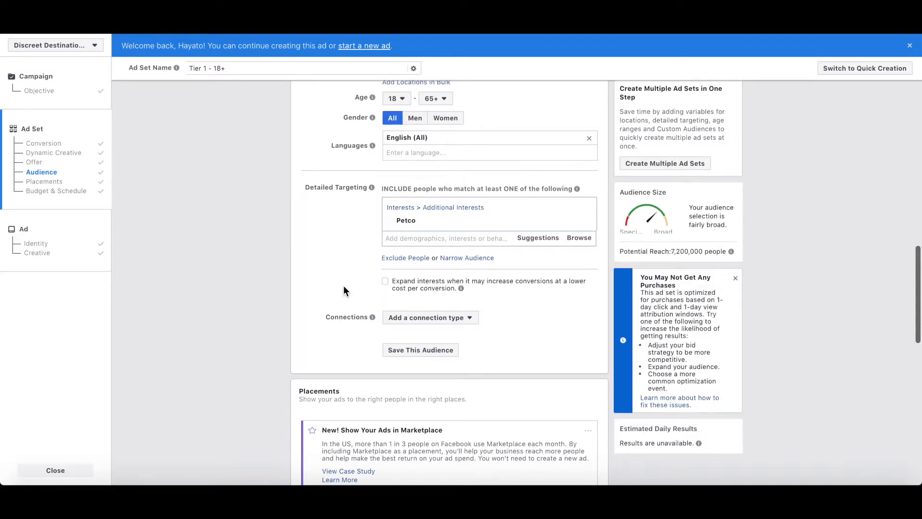
# Switch the ad set to manually edited placements and keep only Feeds selected under Facebook
pyautogui.scroll(-6, 344, 285)
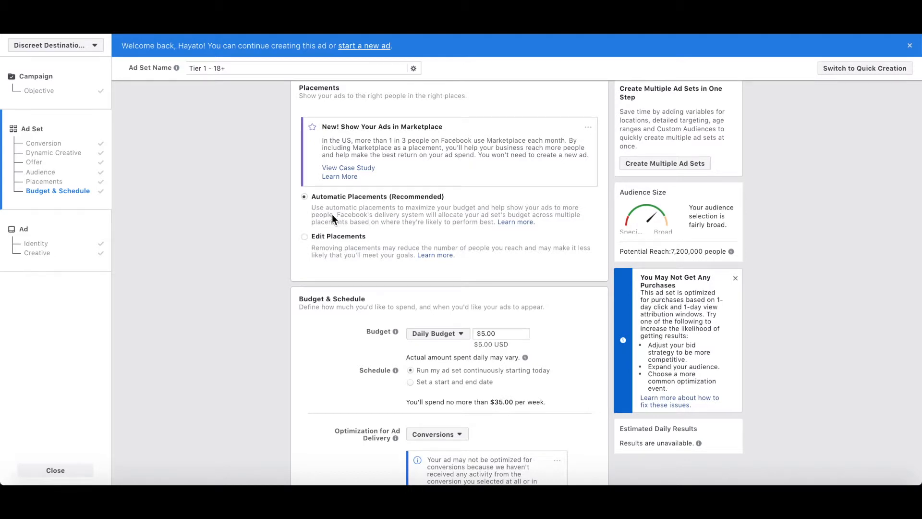
pyautogui.click(305, 236)
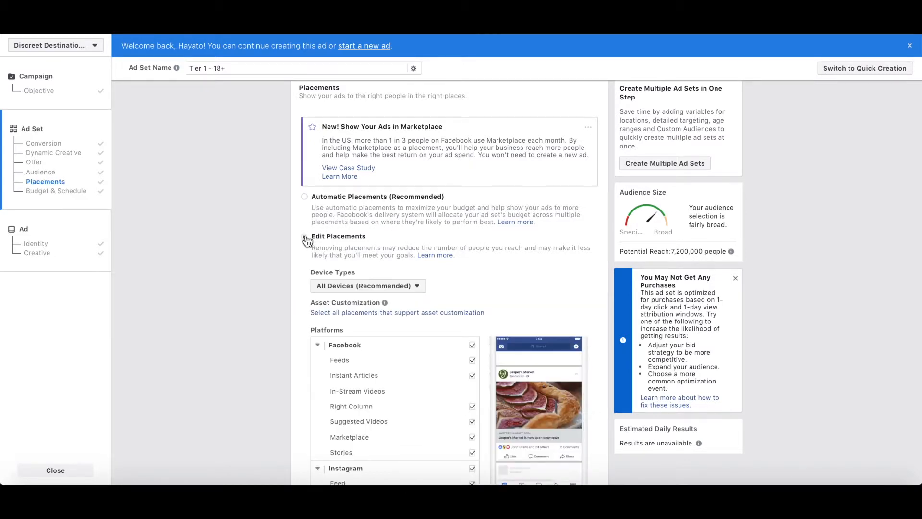
pyautogui.scroll(-1, 481, 293)
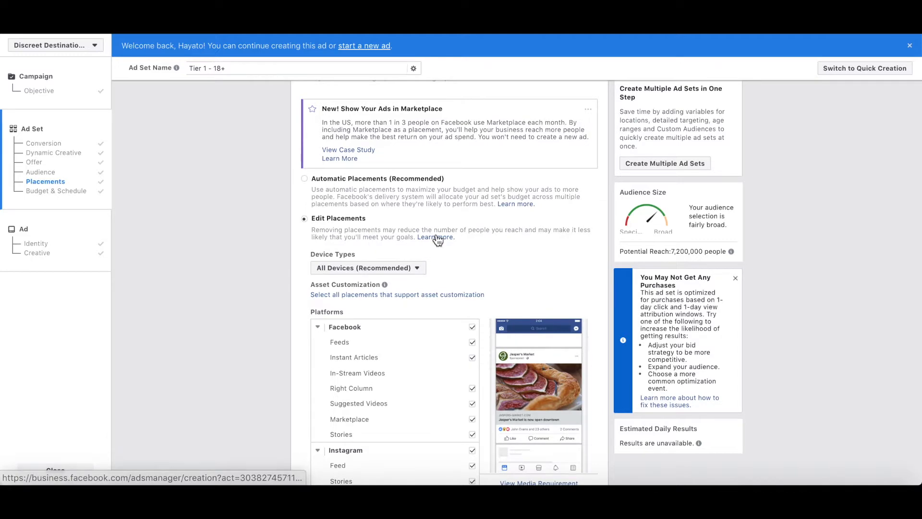
pyautogui.scroll(-3, 519, 246)
pyautogui.click(473, 264)
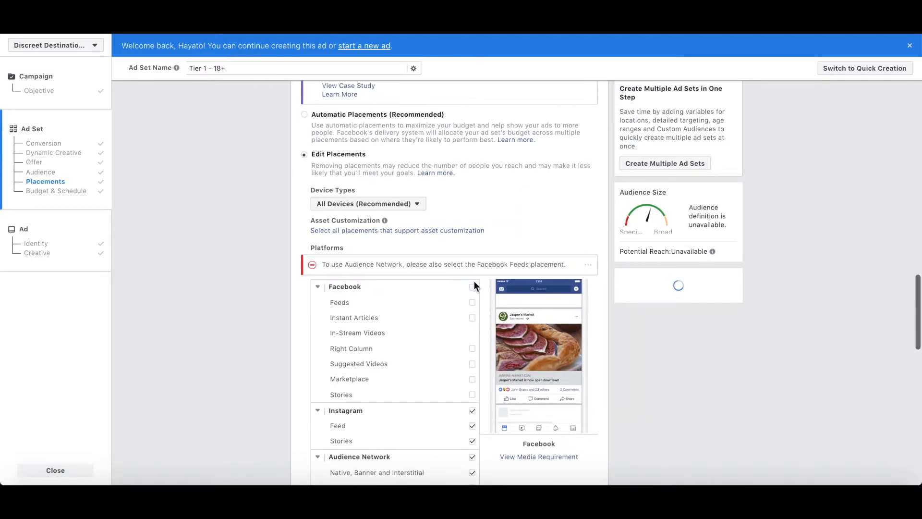
pyautogui.click(473, 302)
# Exclude Instagram Stories and all Audience Network and Messenger placements, keeping the Instagram Feed
pyautogui.scroll(-3, 474, 312)
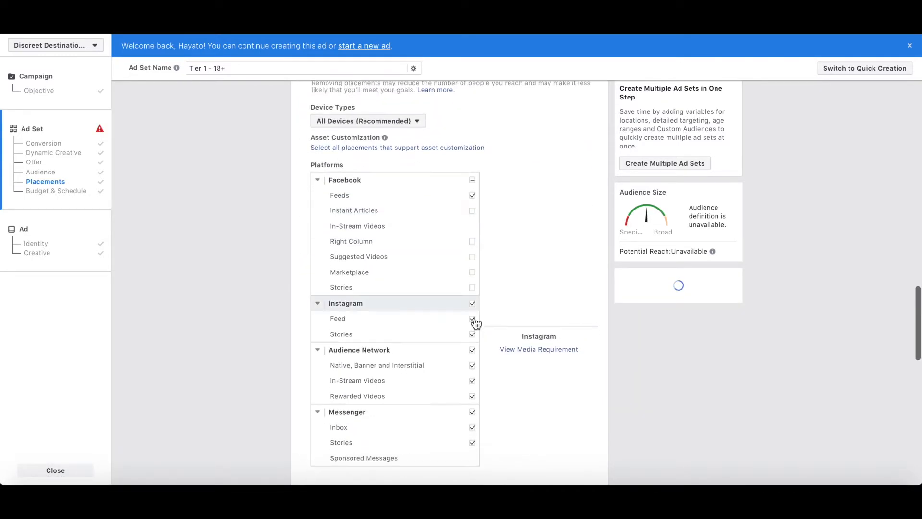
pyautogui.click(473, 335)
pyautogui.click(472, 350)
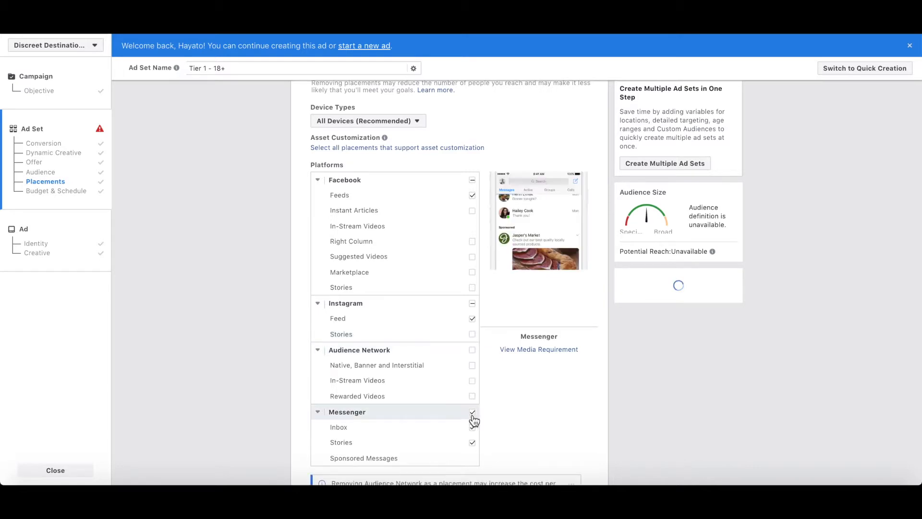
pyautogui.click(436, 412)
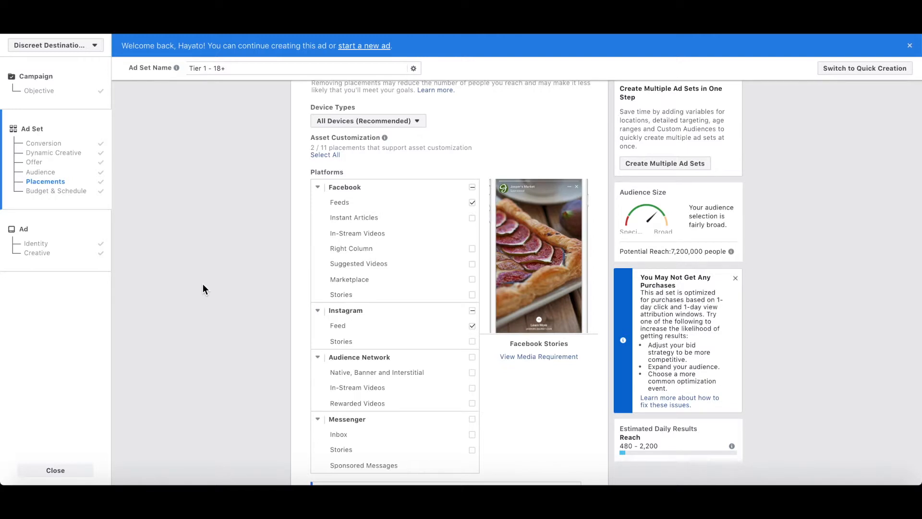
# Run the ad set with a start and end date, and set the start time to 12:01 PM
pyautogui.scroll(-4, 163, 368)
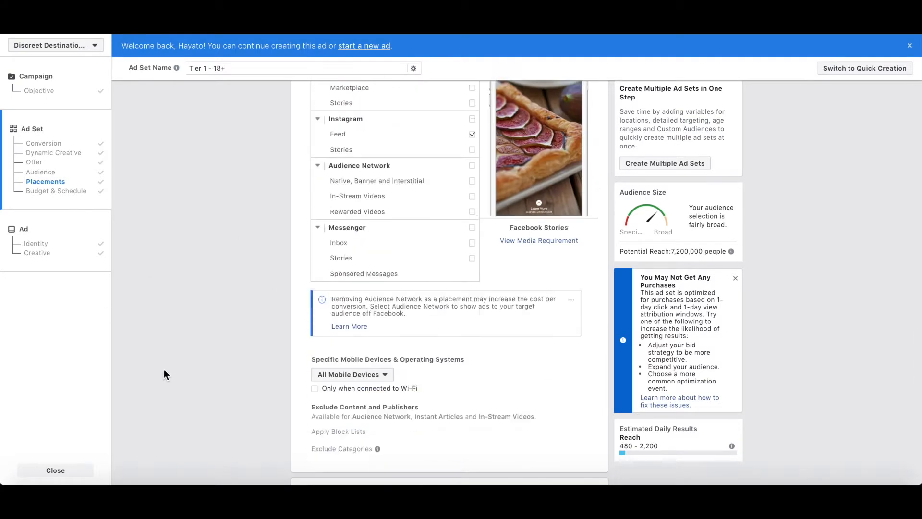
pyautogui.scroll(-7, 163, 370)
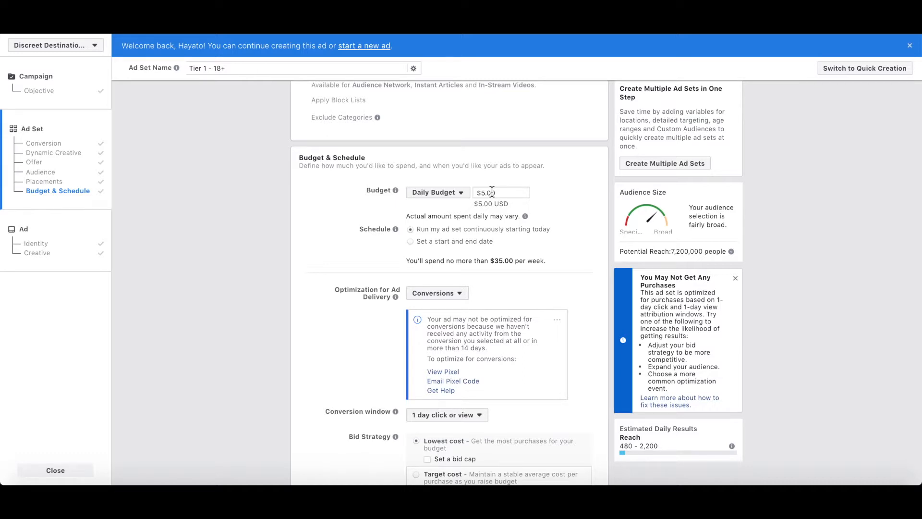
pyautogui.click(509, 192)
pyautogui.click(411, 241)
pyautogui.scroll(-1, 471, 252)
pyautogui.click(528, 247)
pyautogui.write('12:')
pyautogui.write('00')
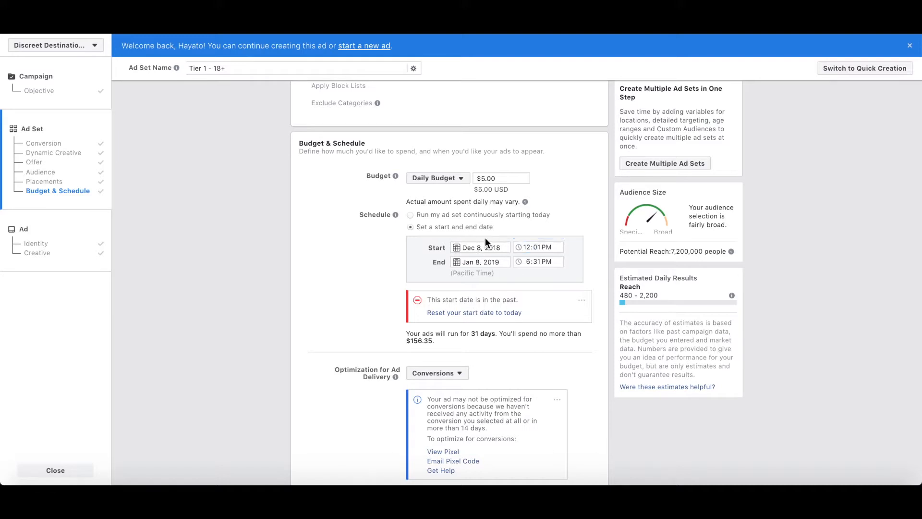
# Set the ad set's start date to December 12, 2018
pyautogui.click(484, 246)
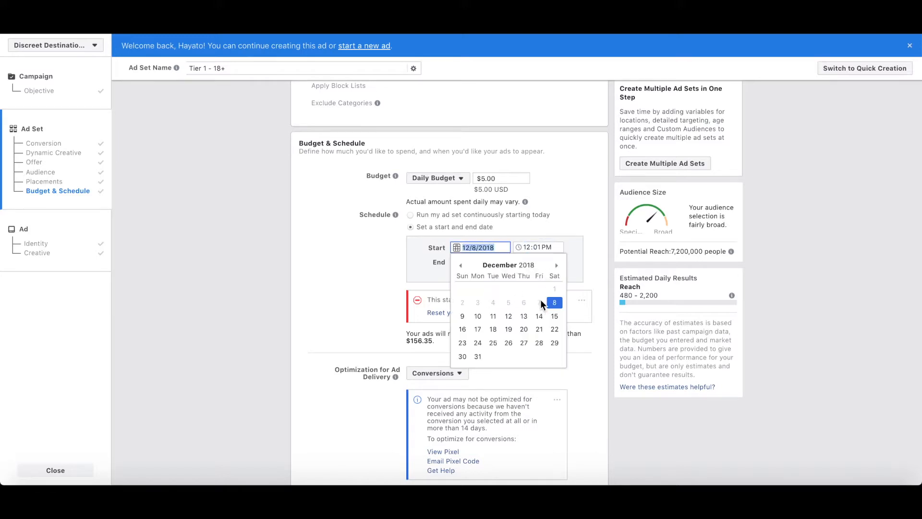
pyautogui.click(506, 317)
pyautogui.click(476, 247)
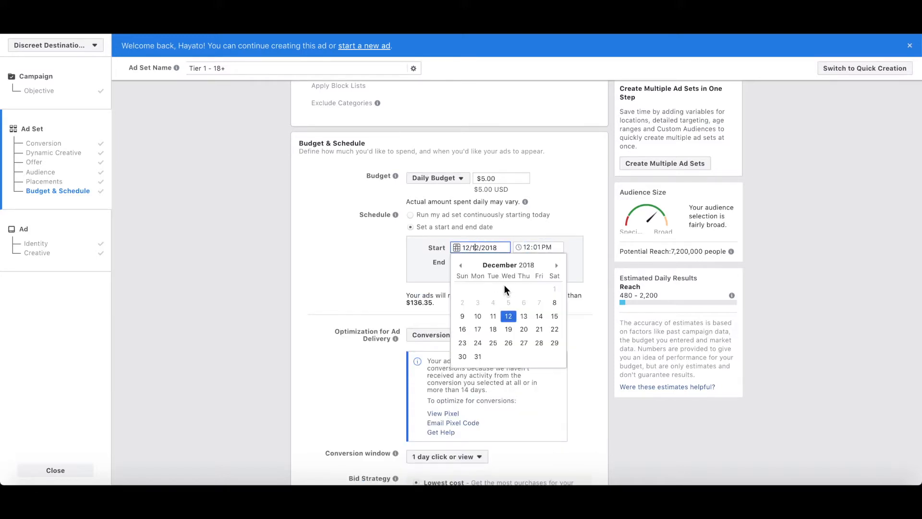
pyautogui.click(391, 258)
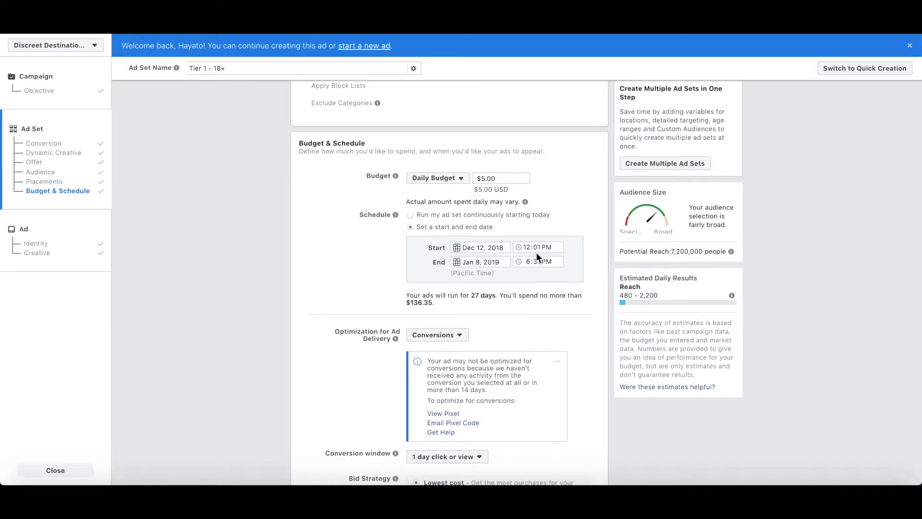
# Change the ad set's start time from PM to 12:01 AM
pyautogui.click(545, 247)
pyautogui.press('a')
pyautogui.click(344, 250)
# Review the conversion window options and keep 1 day click or view selected
pyautogui.scroll(-4, 258, 353)
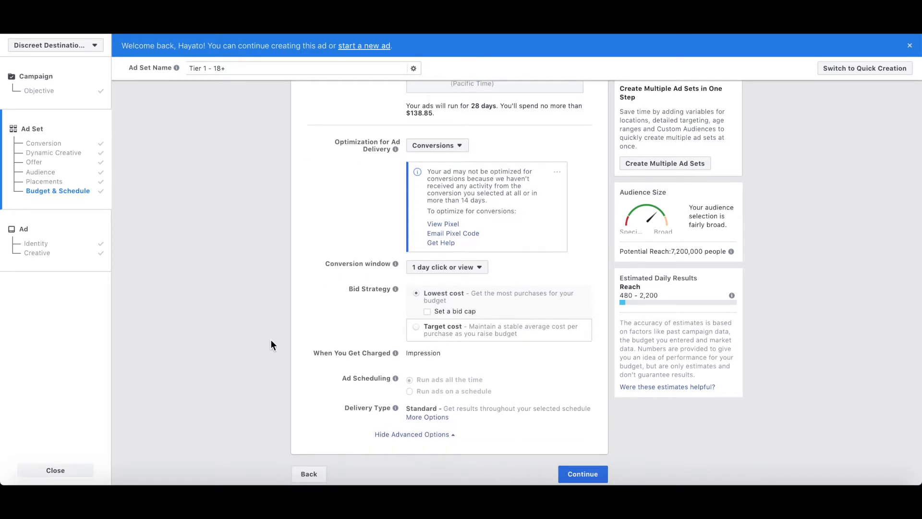
pyautogui.click(470, 273)
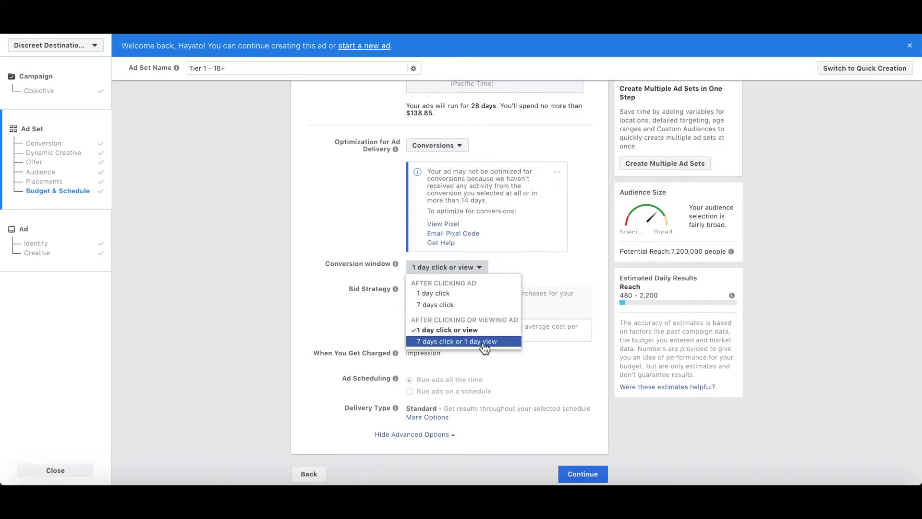
pyautogui.click(445, 331)
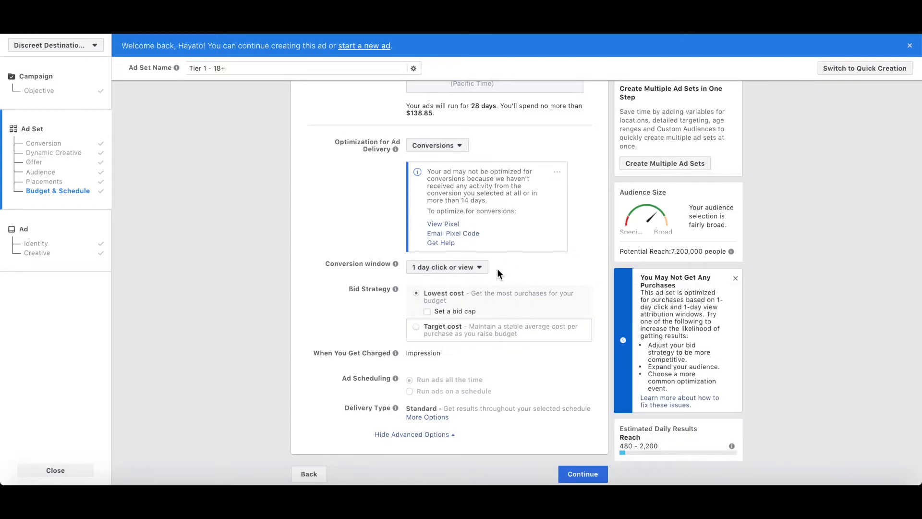
pyautogui.click(480, 268)
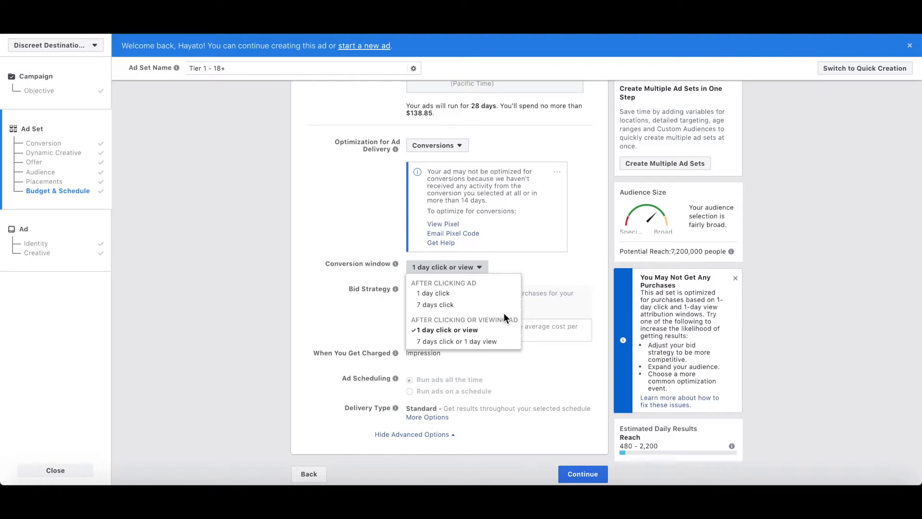
pyautogui.click(553, 283)
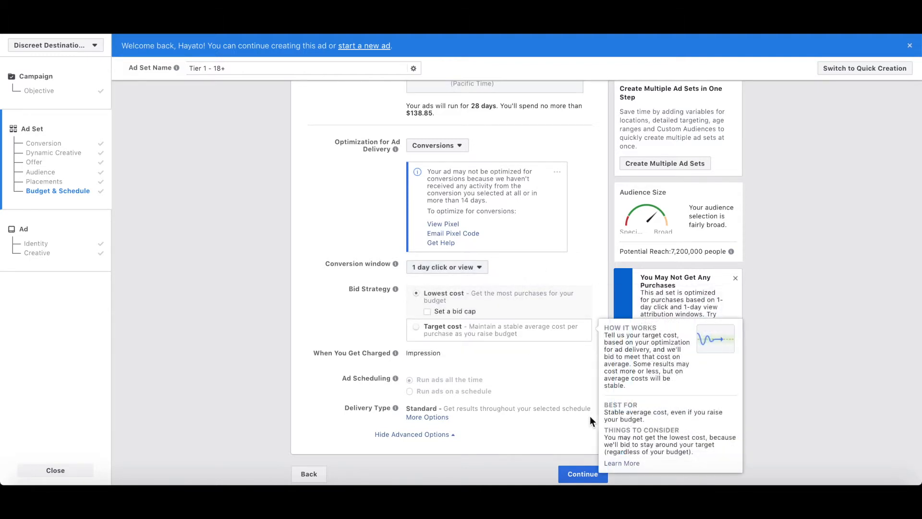
# Continue to the ad level and choose to create a new ad instead of using an existing post
pyautogui.click(580, 473)
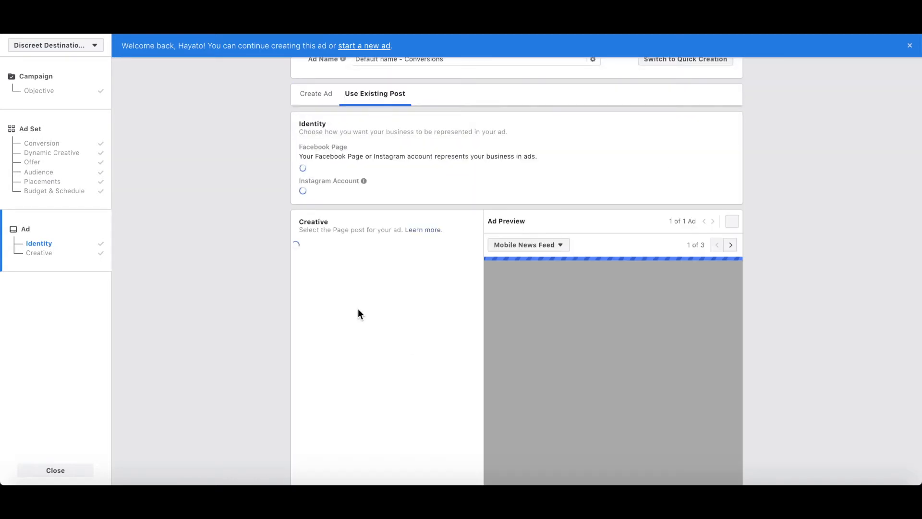
pyautogui.click(314, 98)
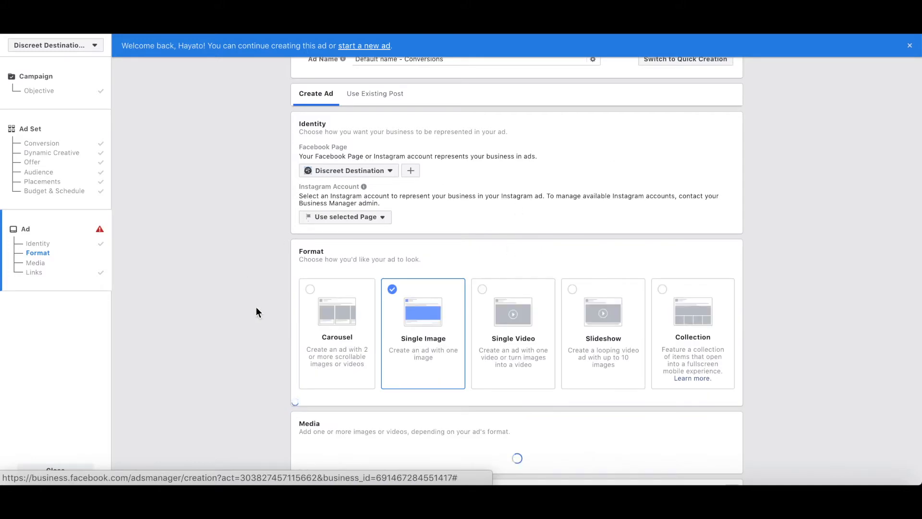
pyautogui.scroll(-3, 607, 295)
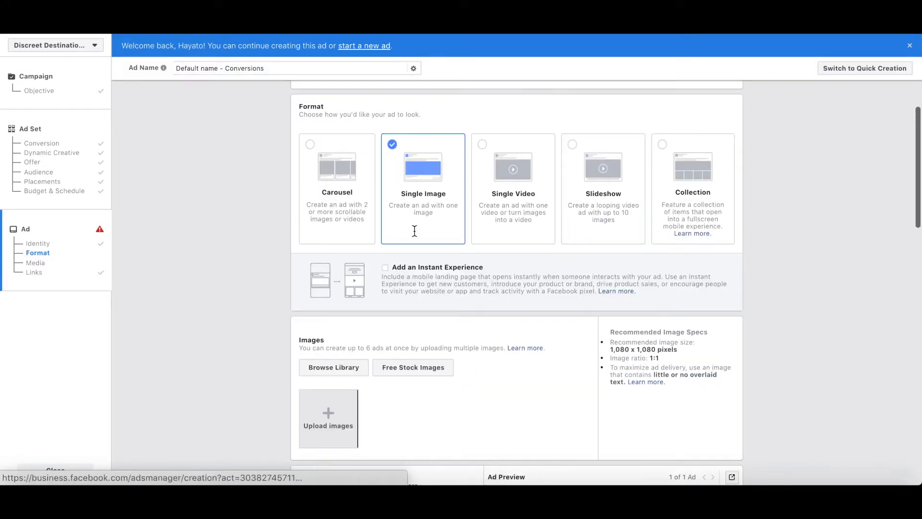
# Open the Page Posts tool and start a new unpublished page post
pyautogui.click(41, 36)
pyautogui.click(78, 259)
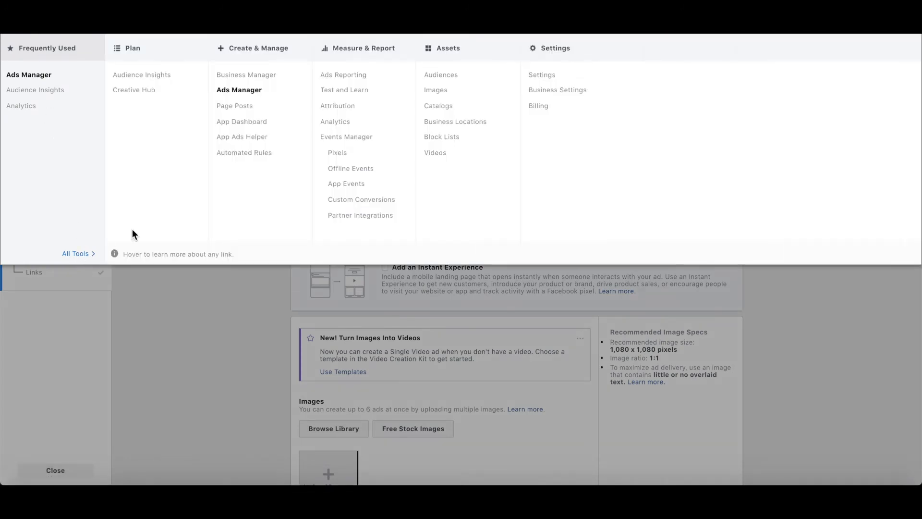
pyautogui.click(242, 110)
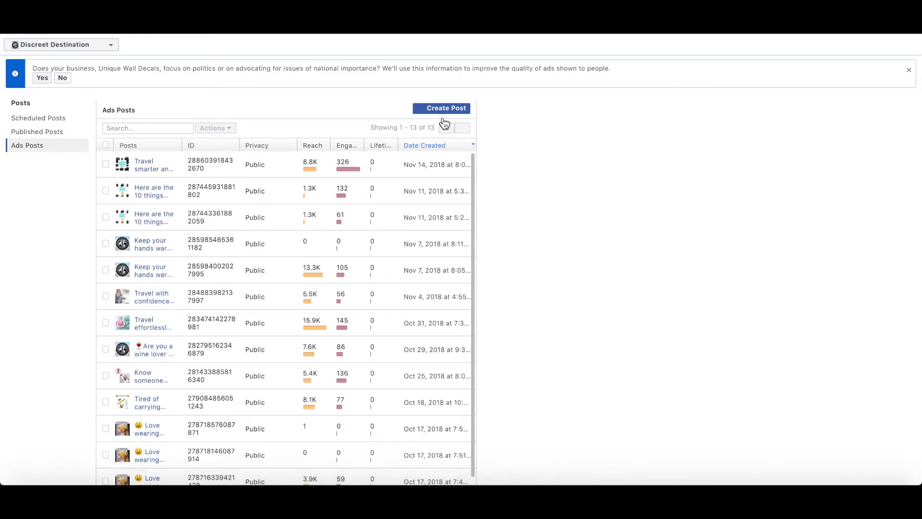
pyautogui.click(437, 110)
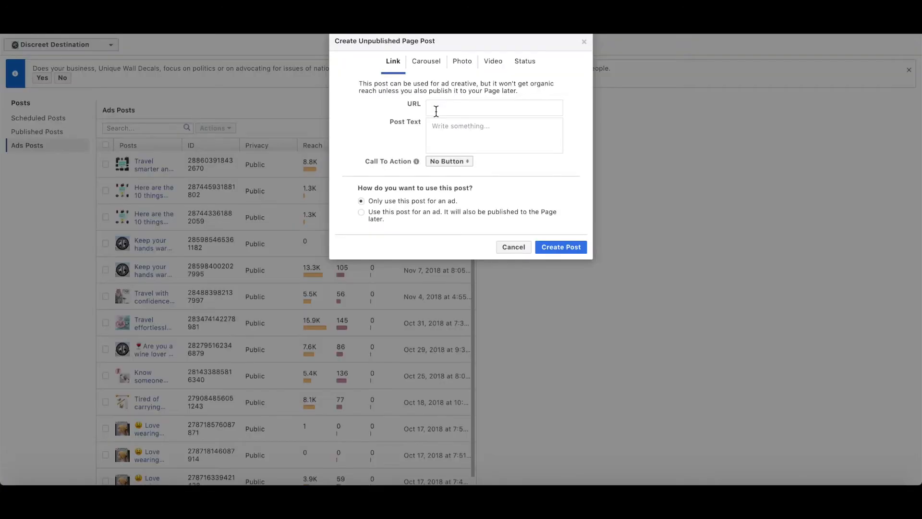
pyautogui.click(497, 69)
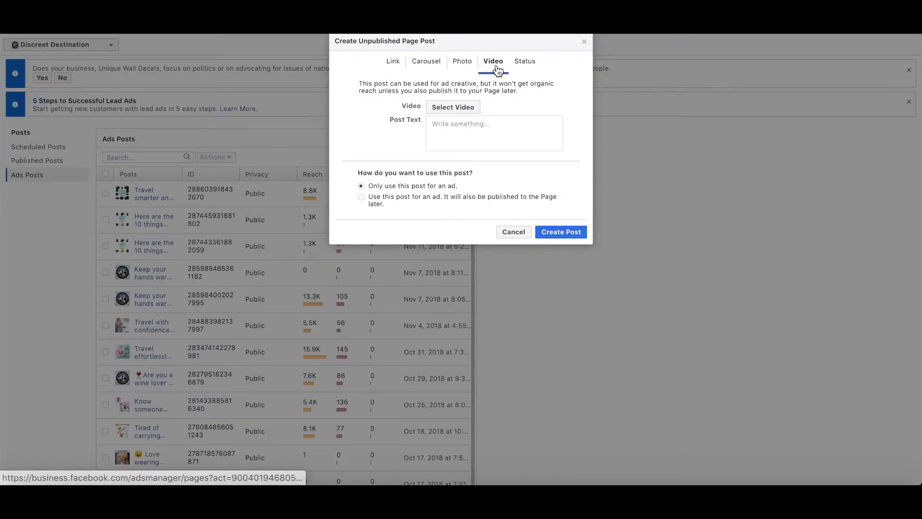
pyautogui.click(464, 65)
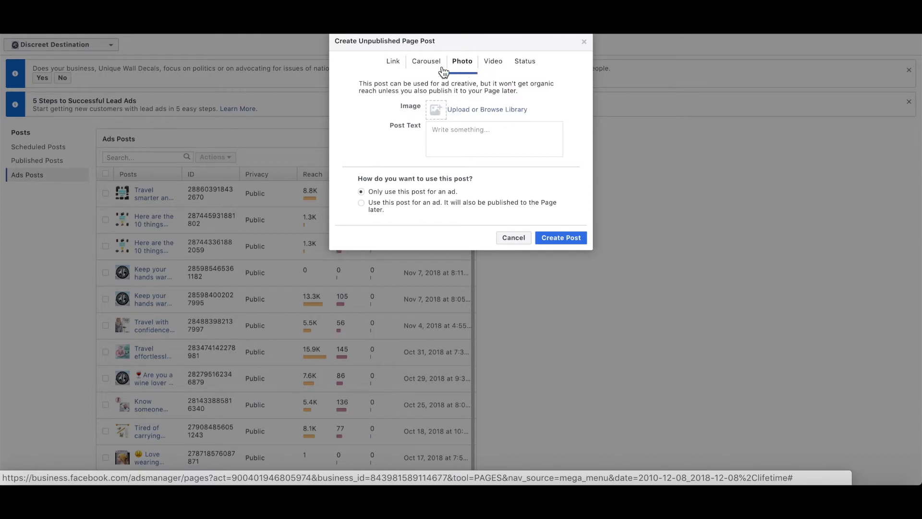
pyautogui.click(485, 70)
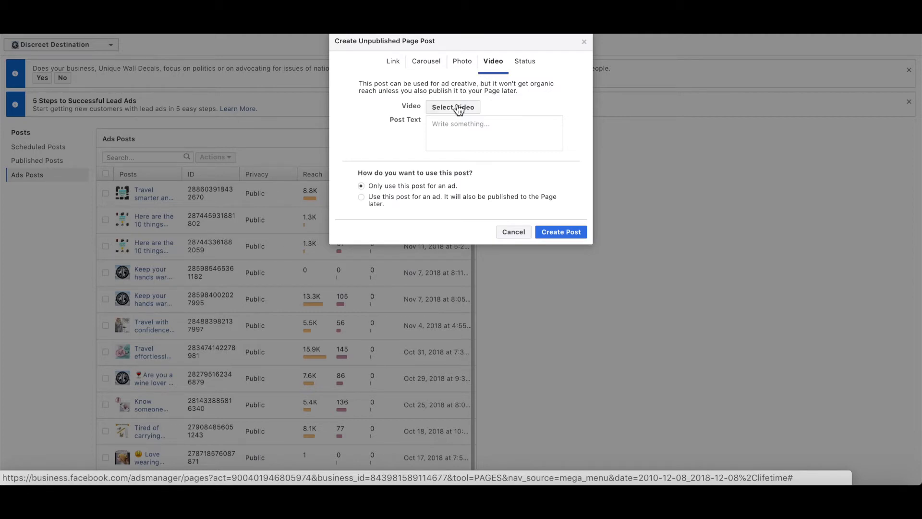
pyautogui.click(461, 125)
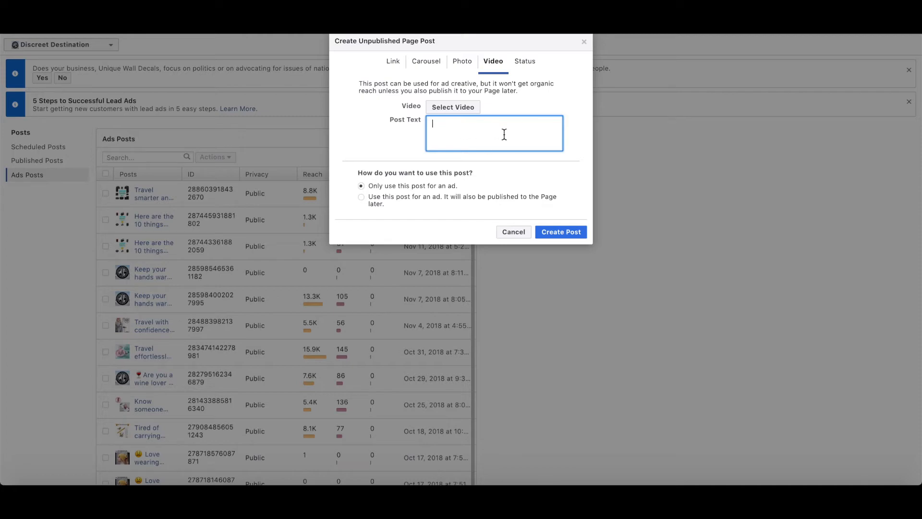
pyautogui.click(522, 224)
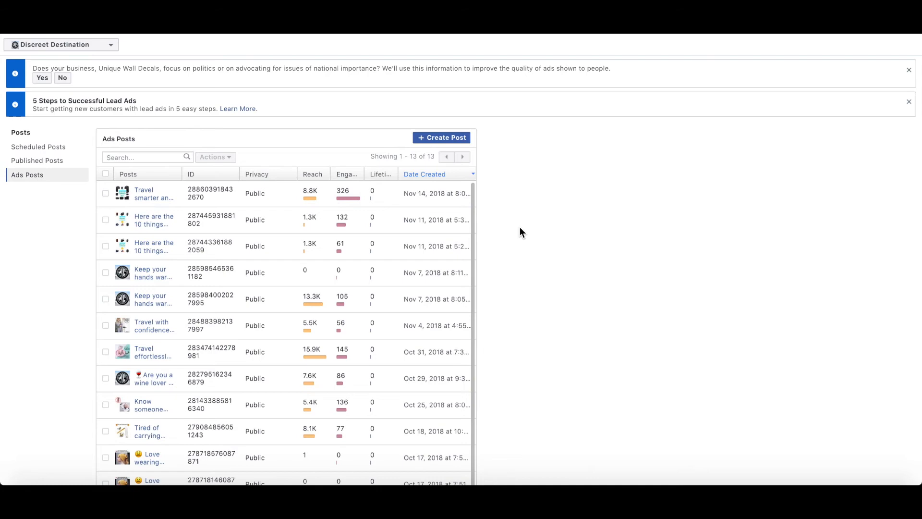
# Open the details of the "Travel smarter and safer in 2019" ads post and copy its post ID
pyautogui.doubleClick(187, 196)
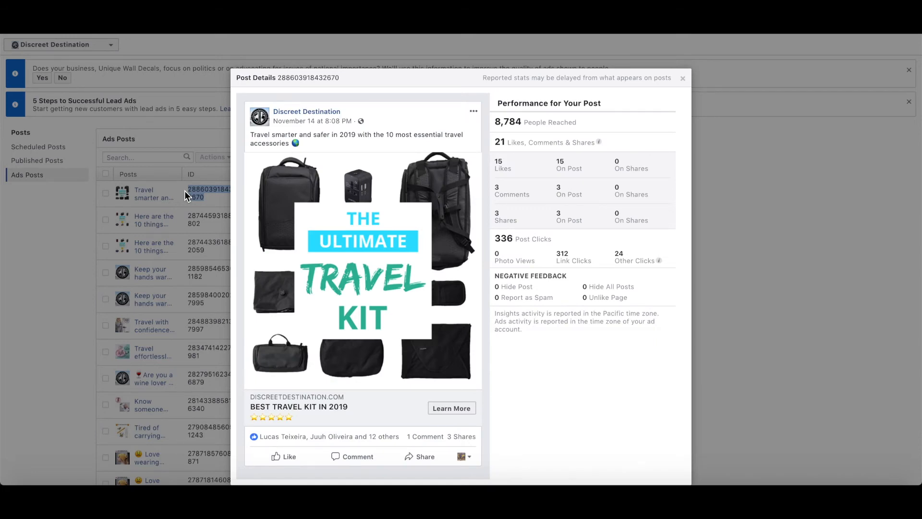
pyautogui.moveTo(359, 78); pyautogui.dragTo(279, 79)
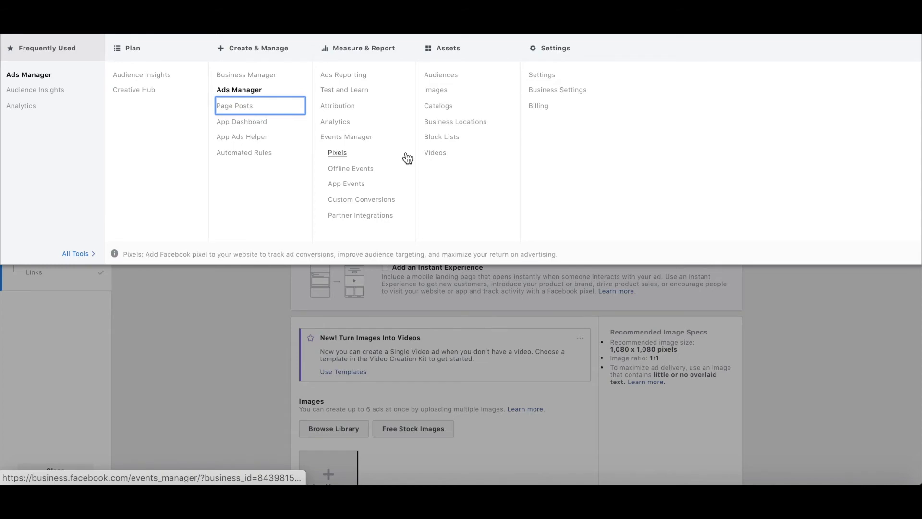
pyautogui.click(432, 305)
pyautogui.scroll(3, 394, 127)
pyautogui.click(358, 94)
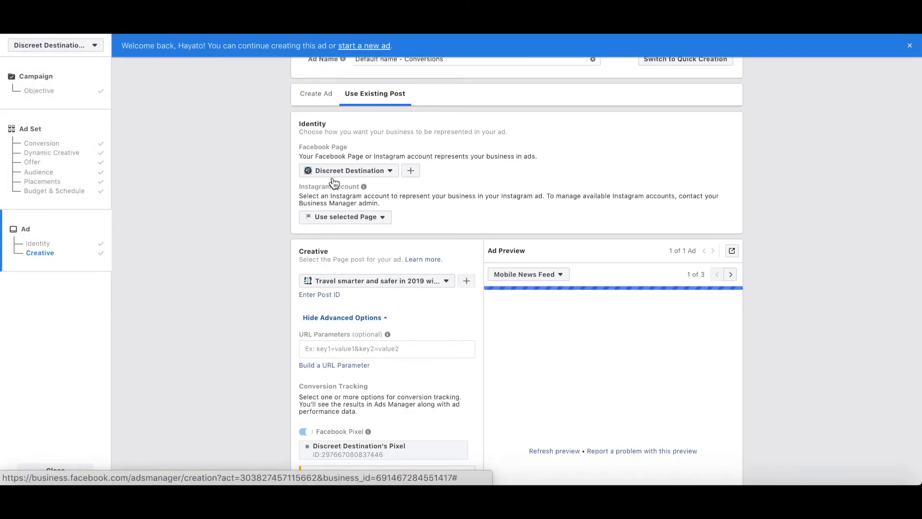
pyautogui.scroll(-2, 262, 229)
pyautogui.click(332, 202)
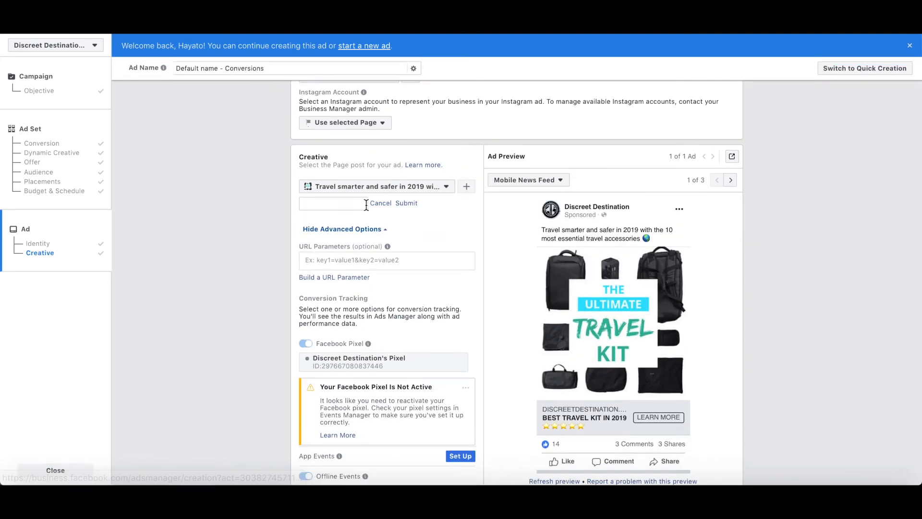
pyautogui.hotkey('ctrl', 'v')
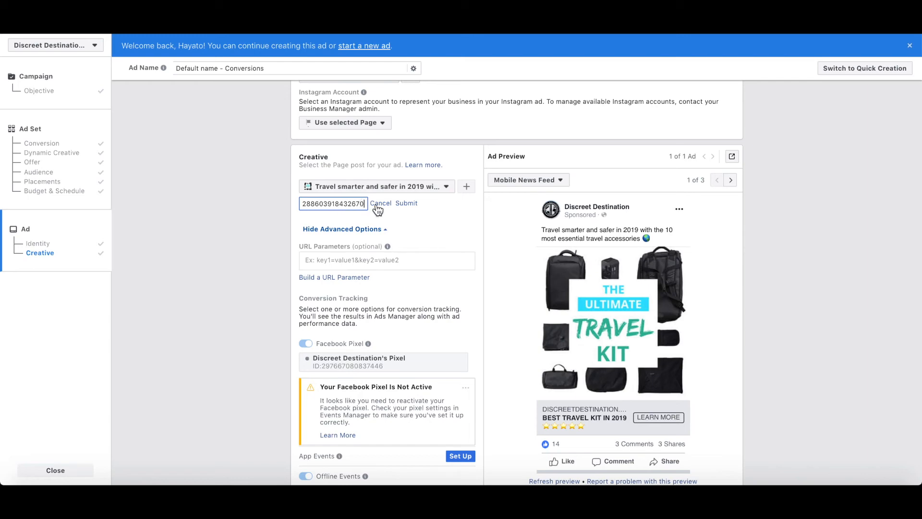
pyautogui.click(407, 204)
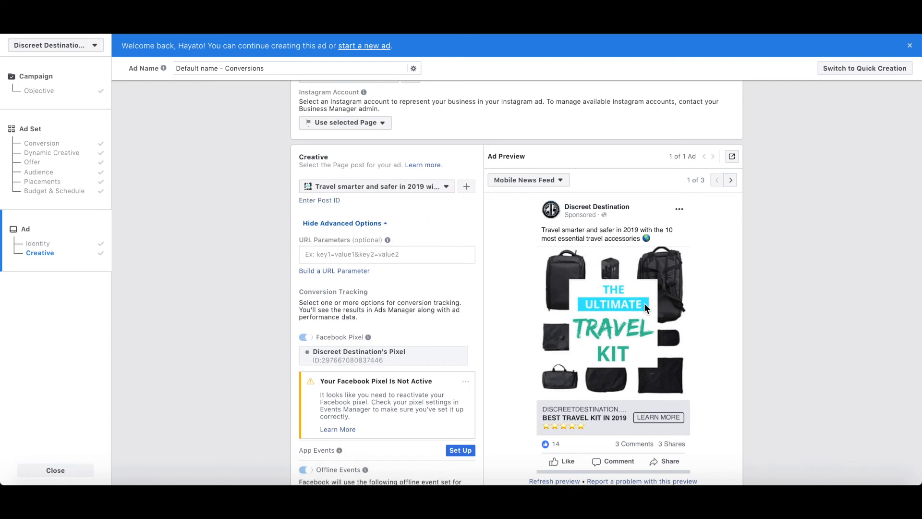
# Review the ad's preview, identity and tracking settings, and go back to the ad set's audience settings
pyautogui.scroll(-3, 644, 303)
pyautogui.scroll(4, 644, 304)
pyautogui.scroll(-5, 499, 190)
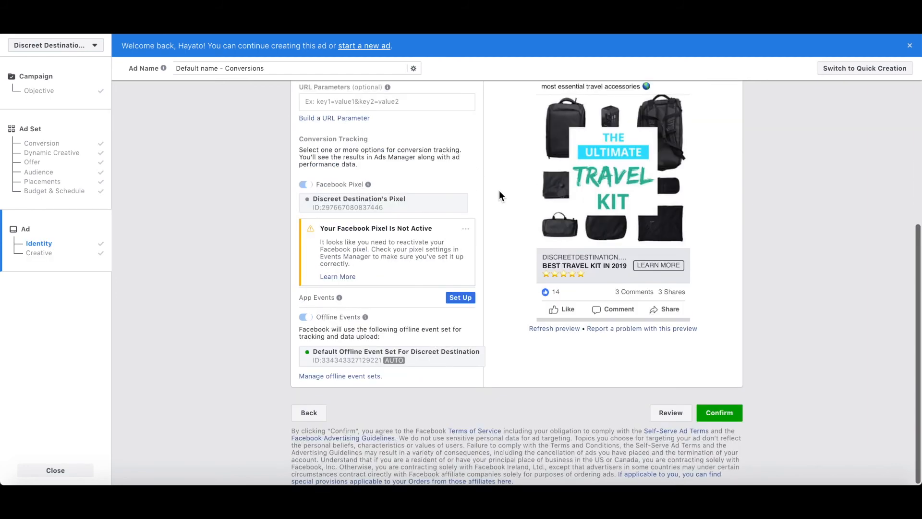
pyautogui.scroll(5, 749, 388)
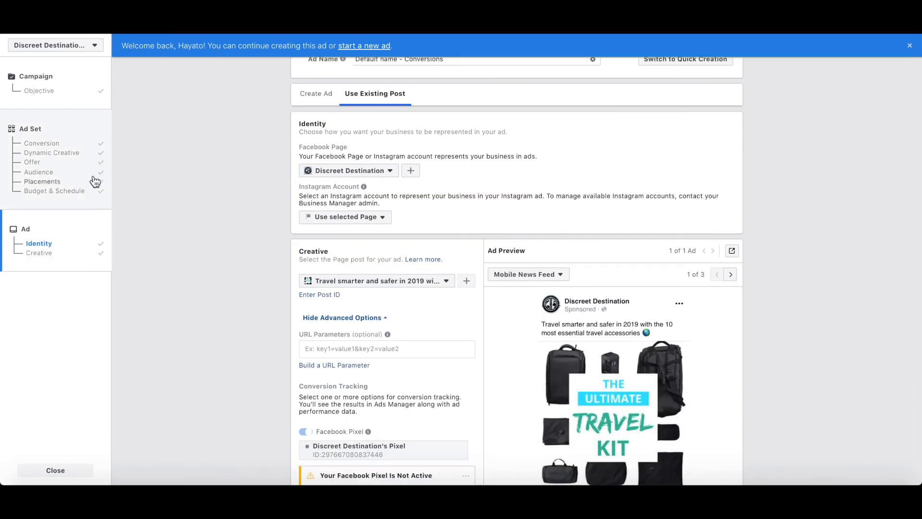
pyautogui.click(41, 170)
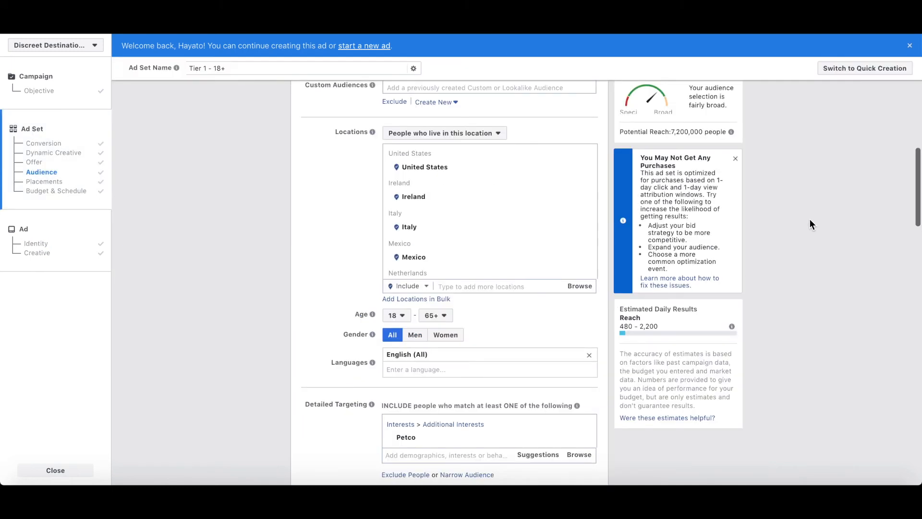